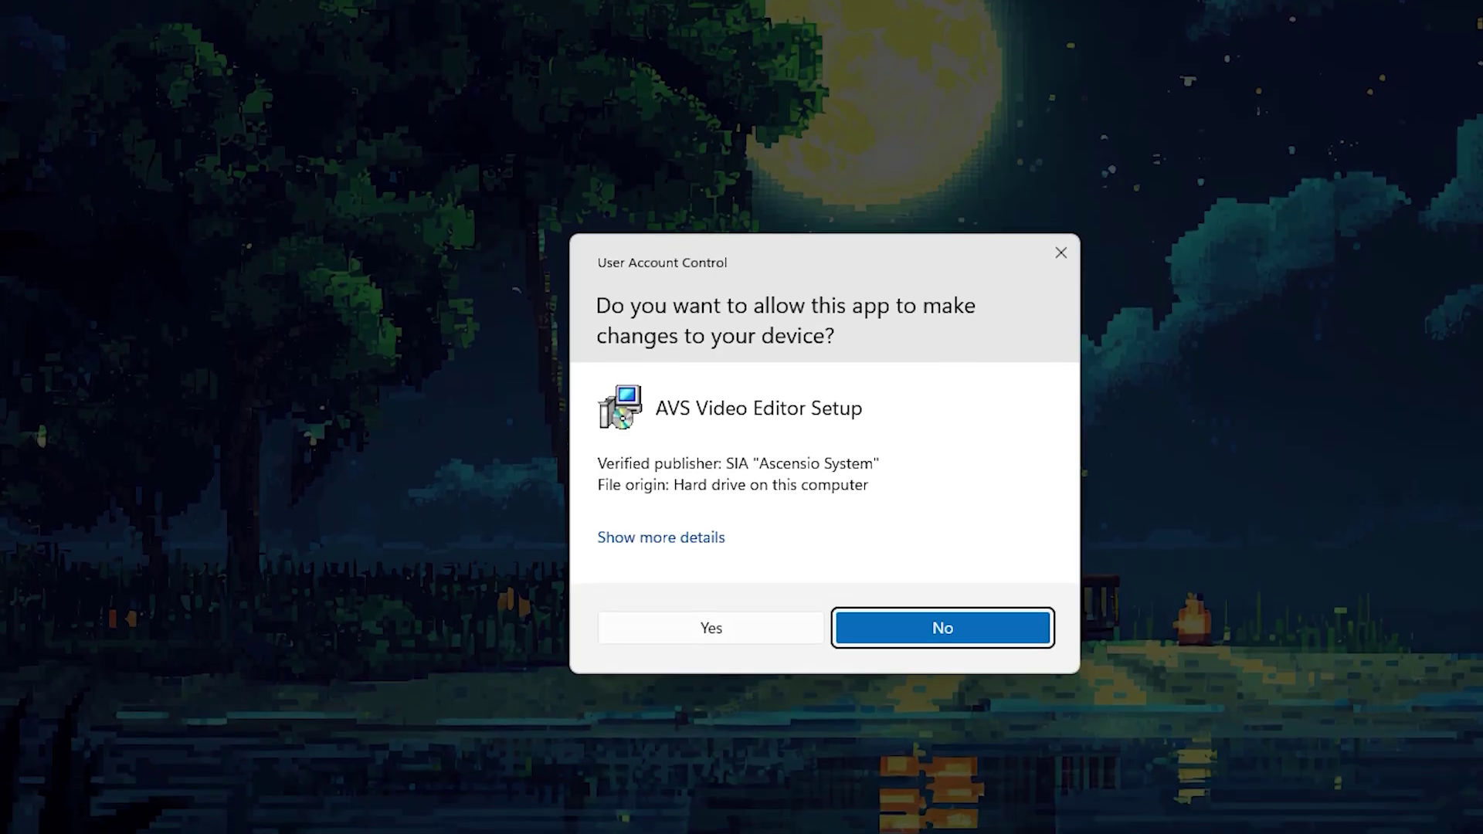
# Step: Install AVS Video Editor in English with default location and tasks, then launch it
pyautogui.click(710, 628)
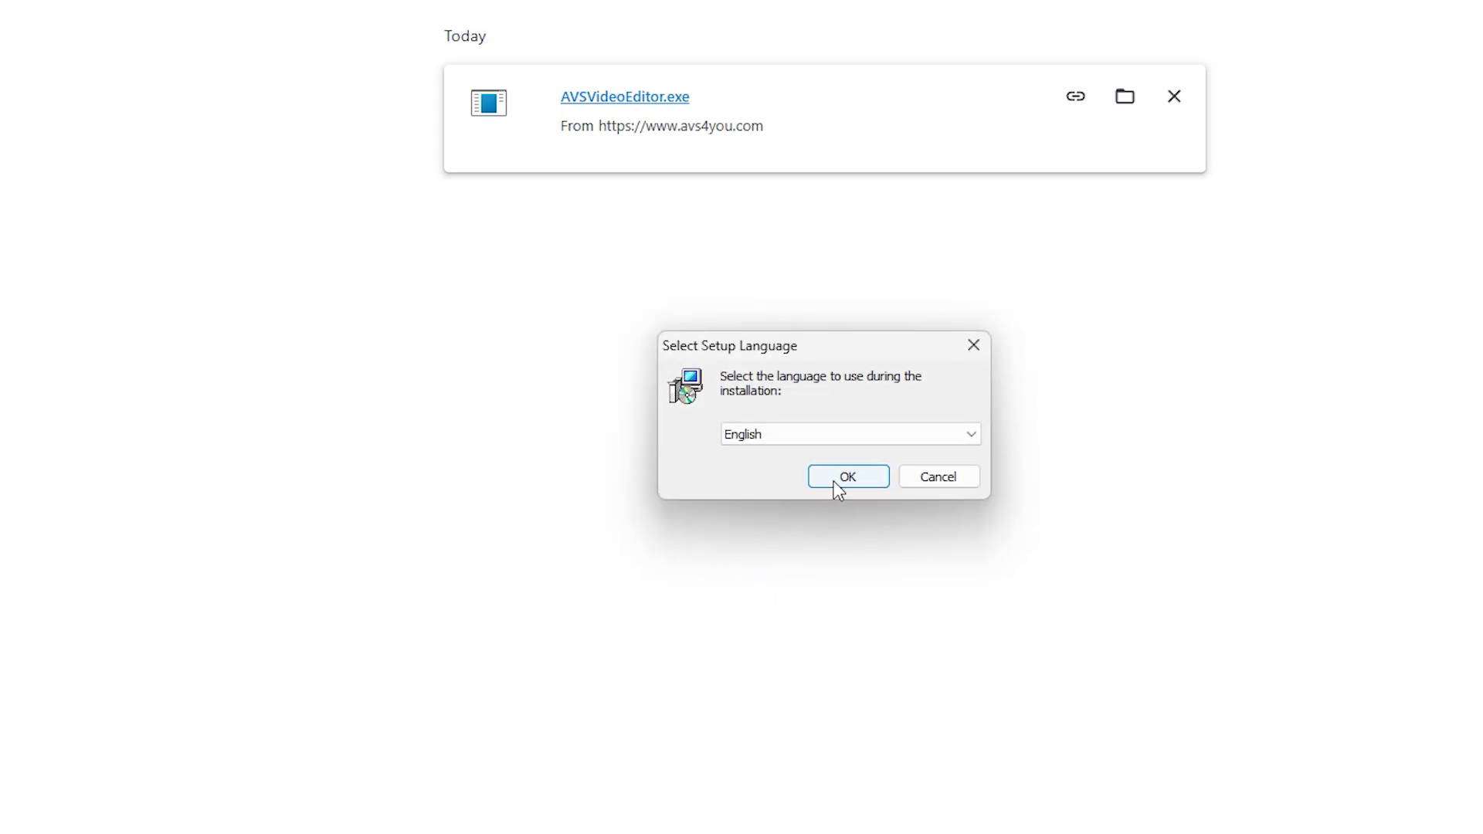
pyautogui.click(842, 479)
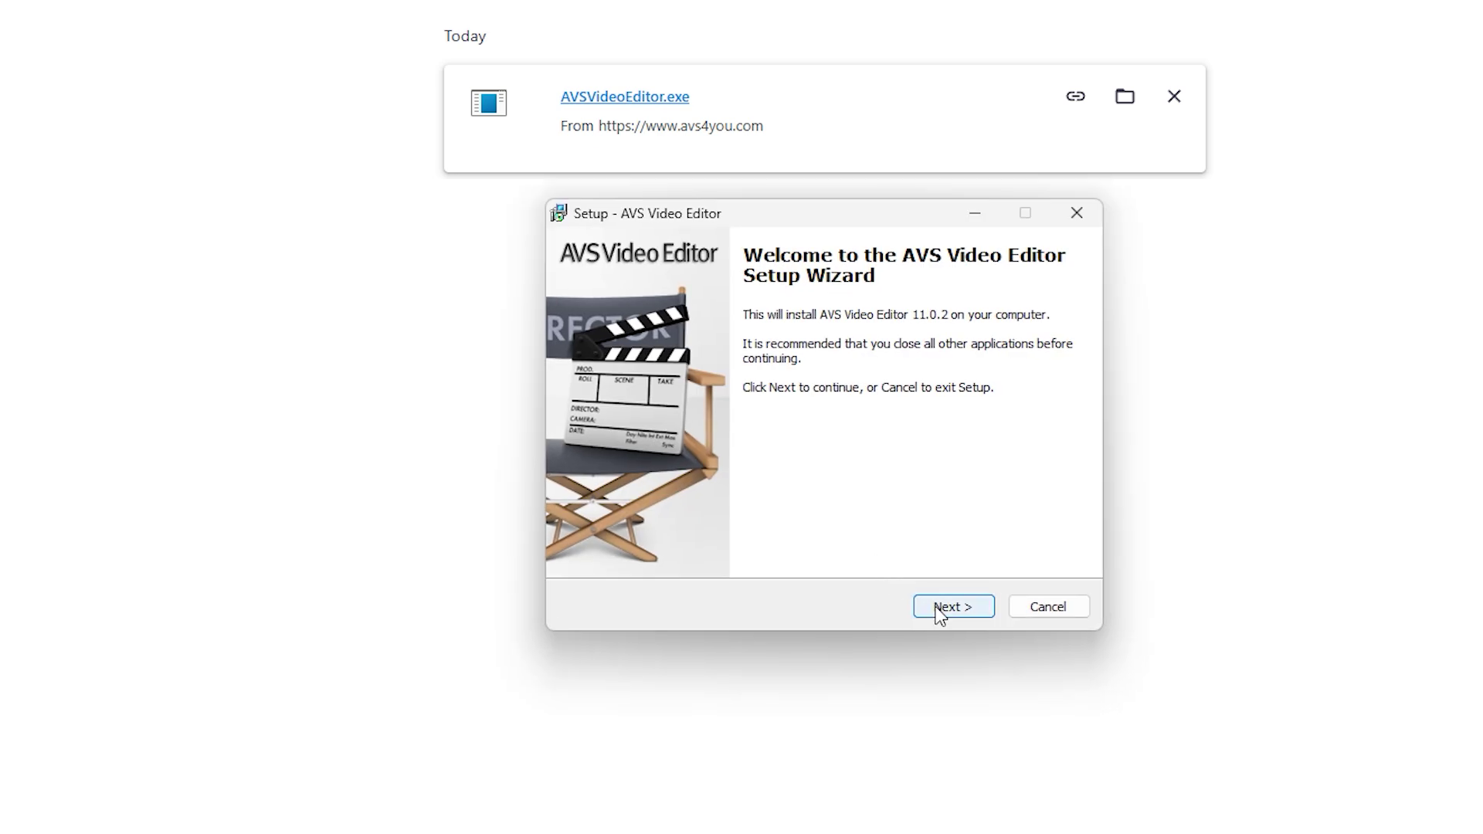
pyautogui.click(937, 609)
pyautogui.click(751, 539)
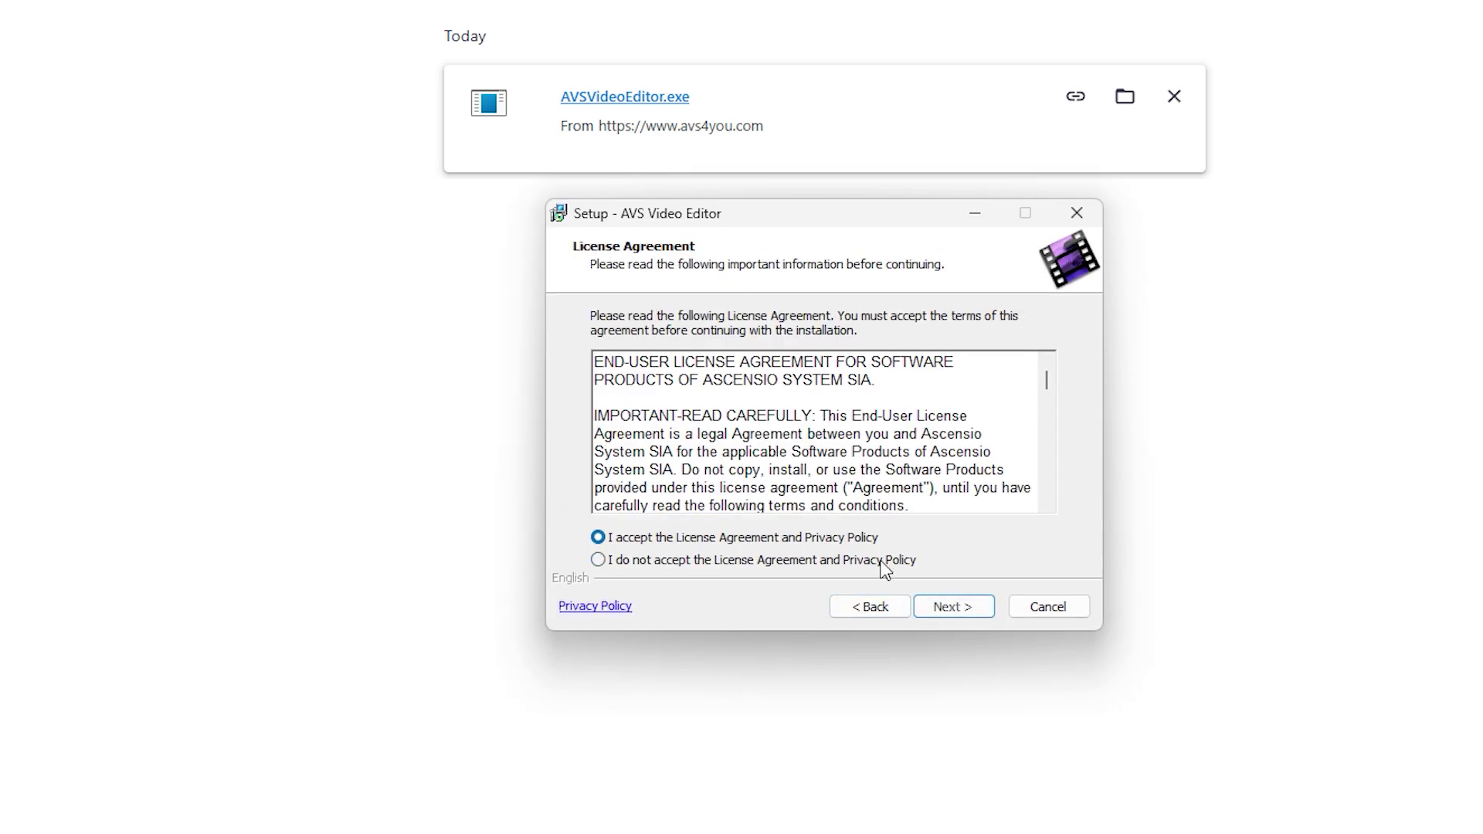
pyautogui.click(943, 607)
pyautogui.click(945, 608)
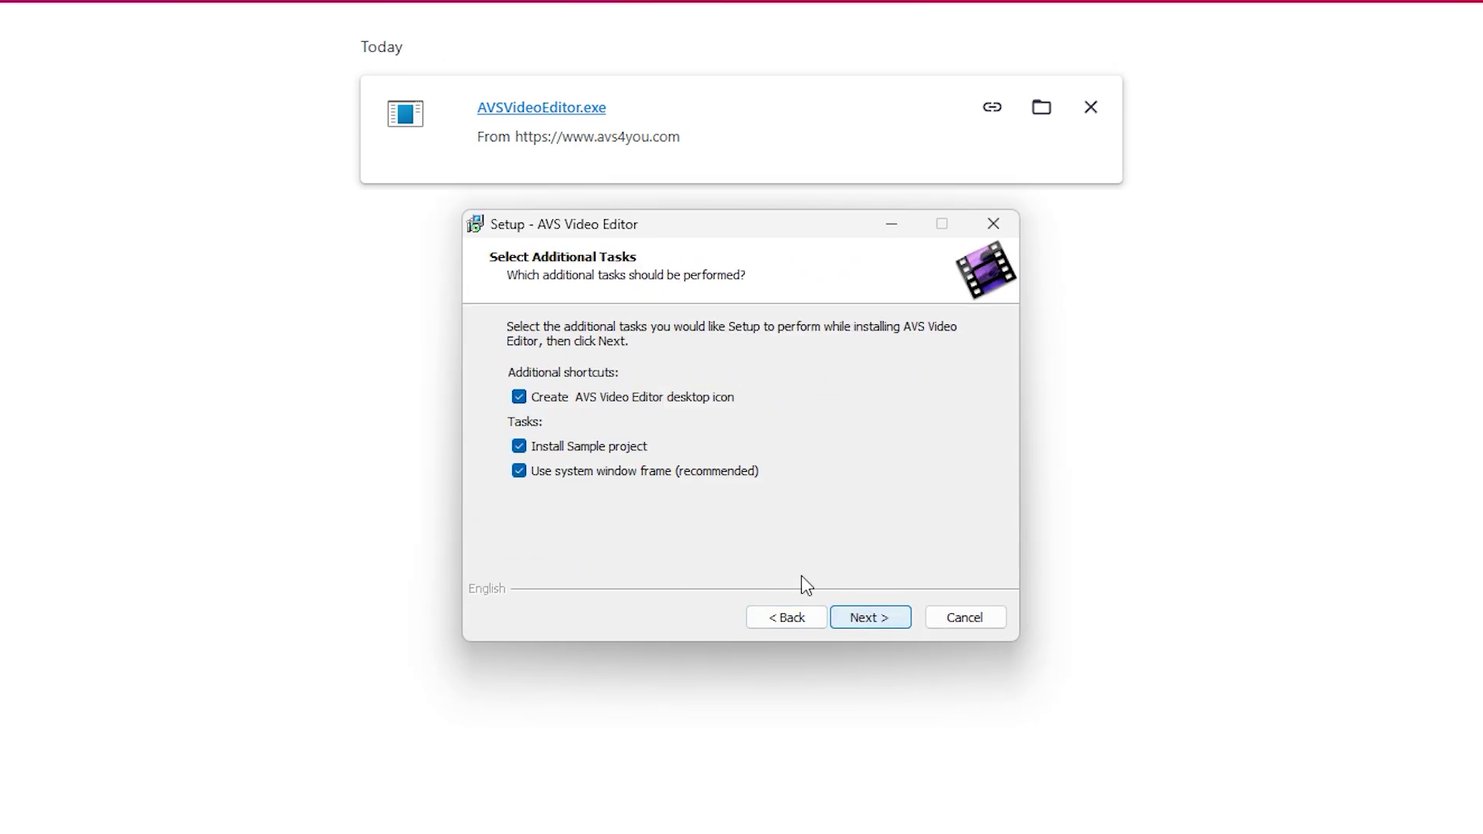
pyautogui.click(873, 621)
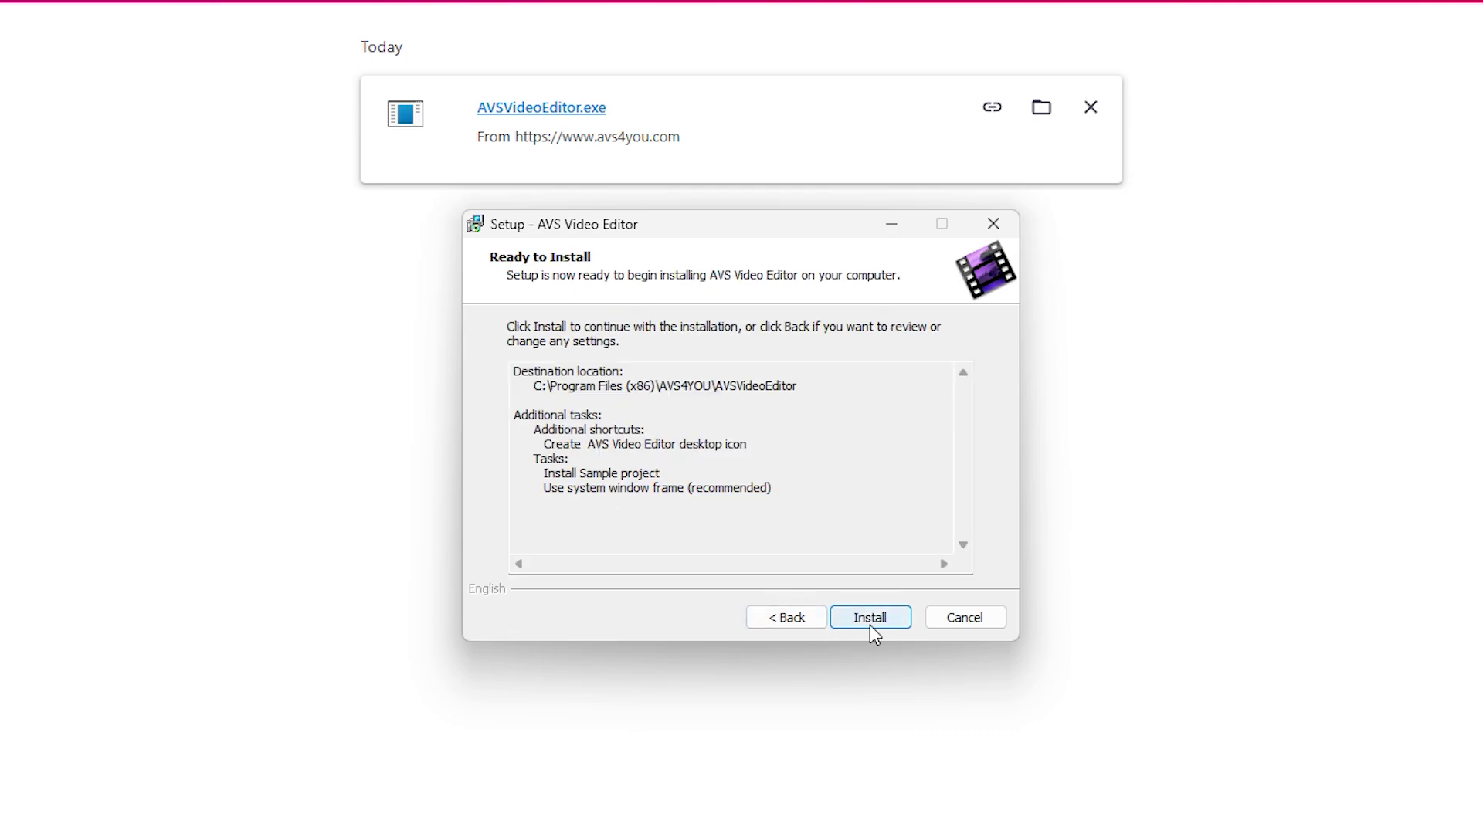
pyautogui.click(870, 618)
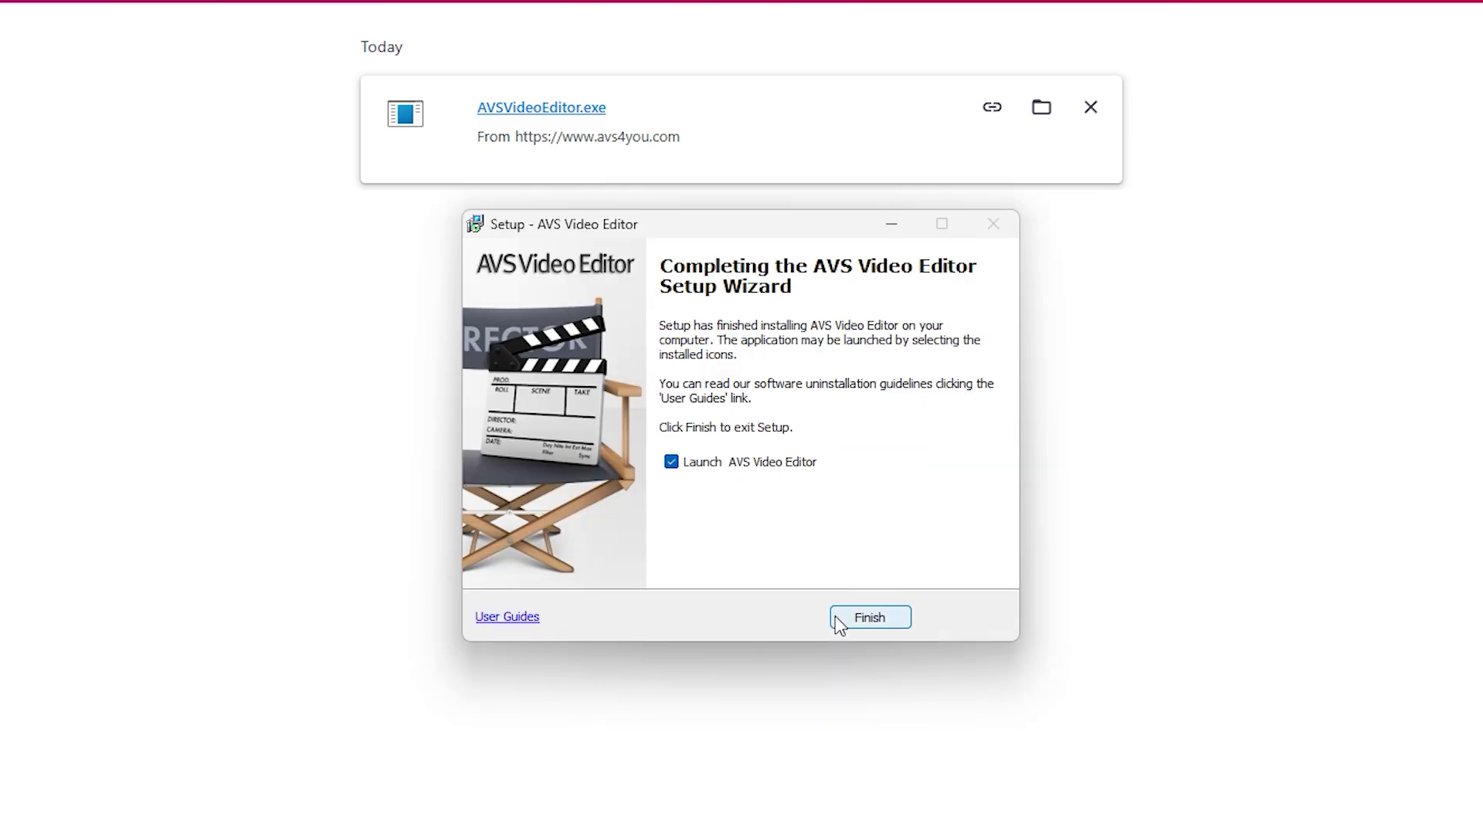
pyautogui.click(836, 618)
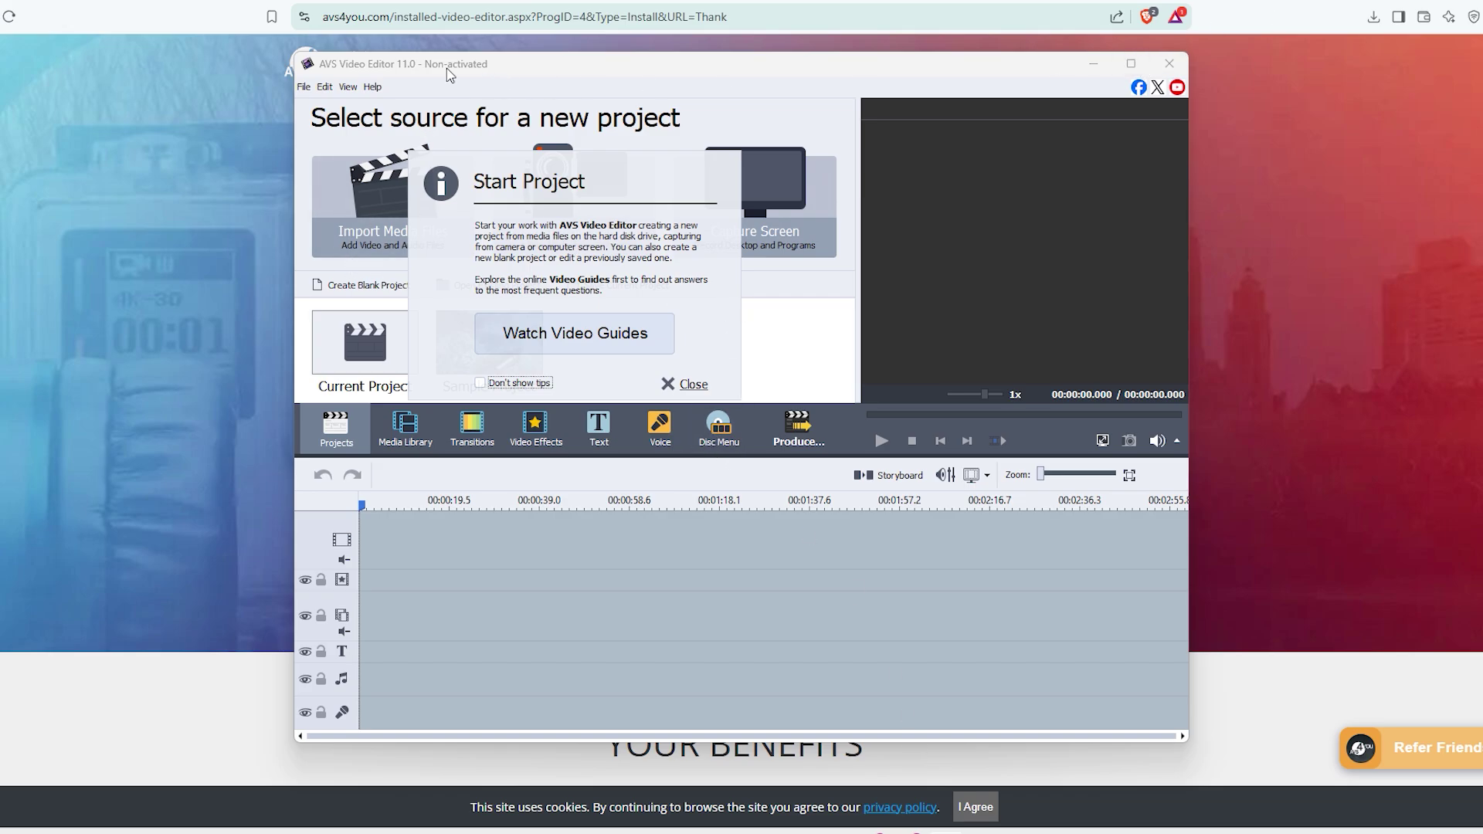
# Step: Maximize the editor, dismiss the tip, and activate via Help > Activate with the pasted license key
pyautogui.click(1131, 63)
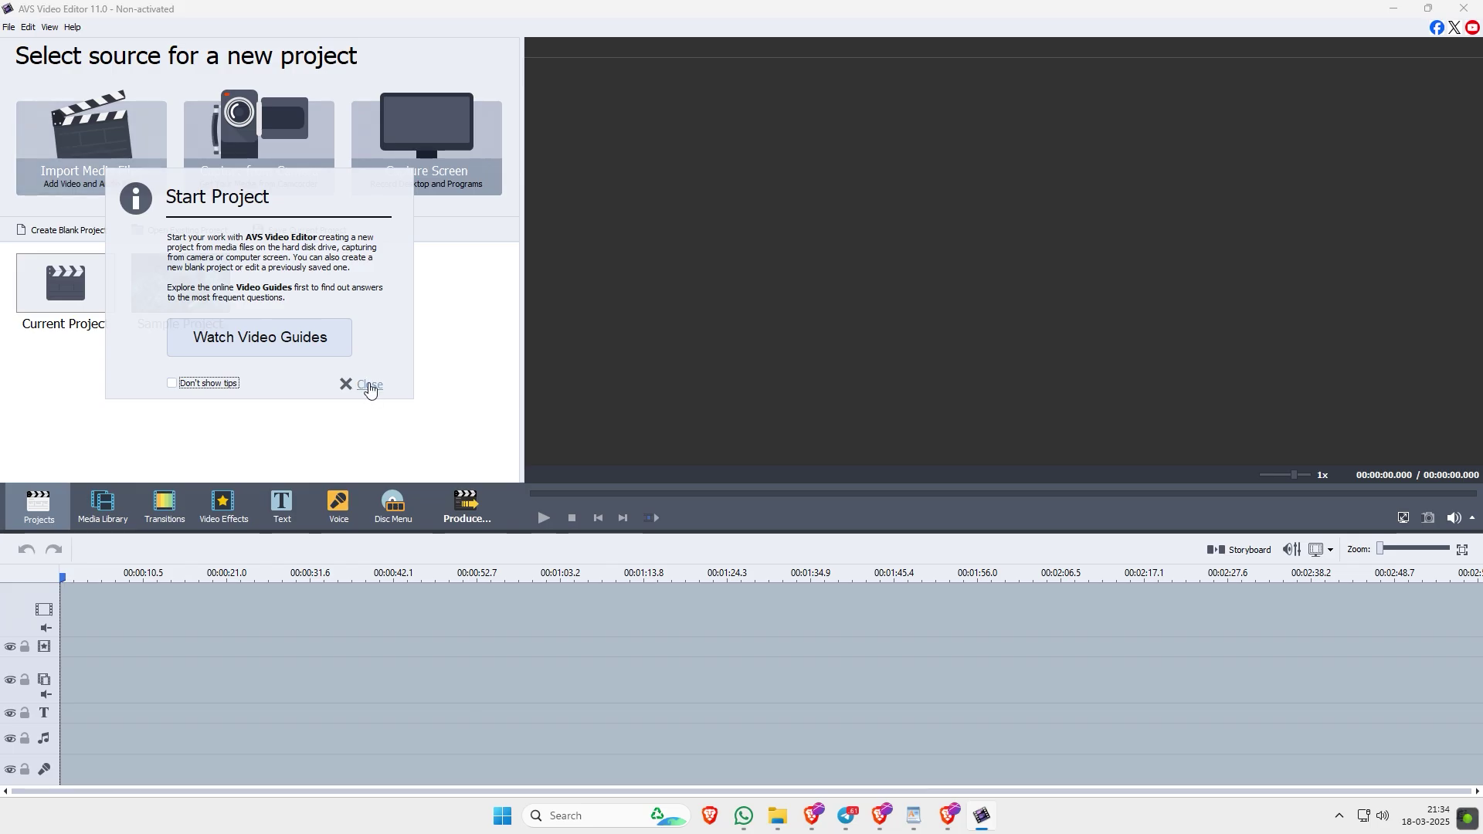
pyautogui.click(368, 385)
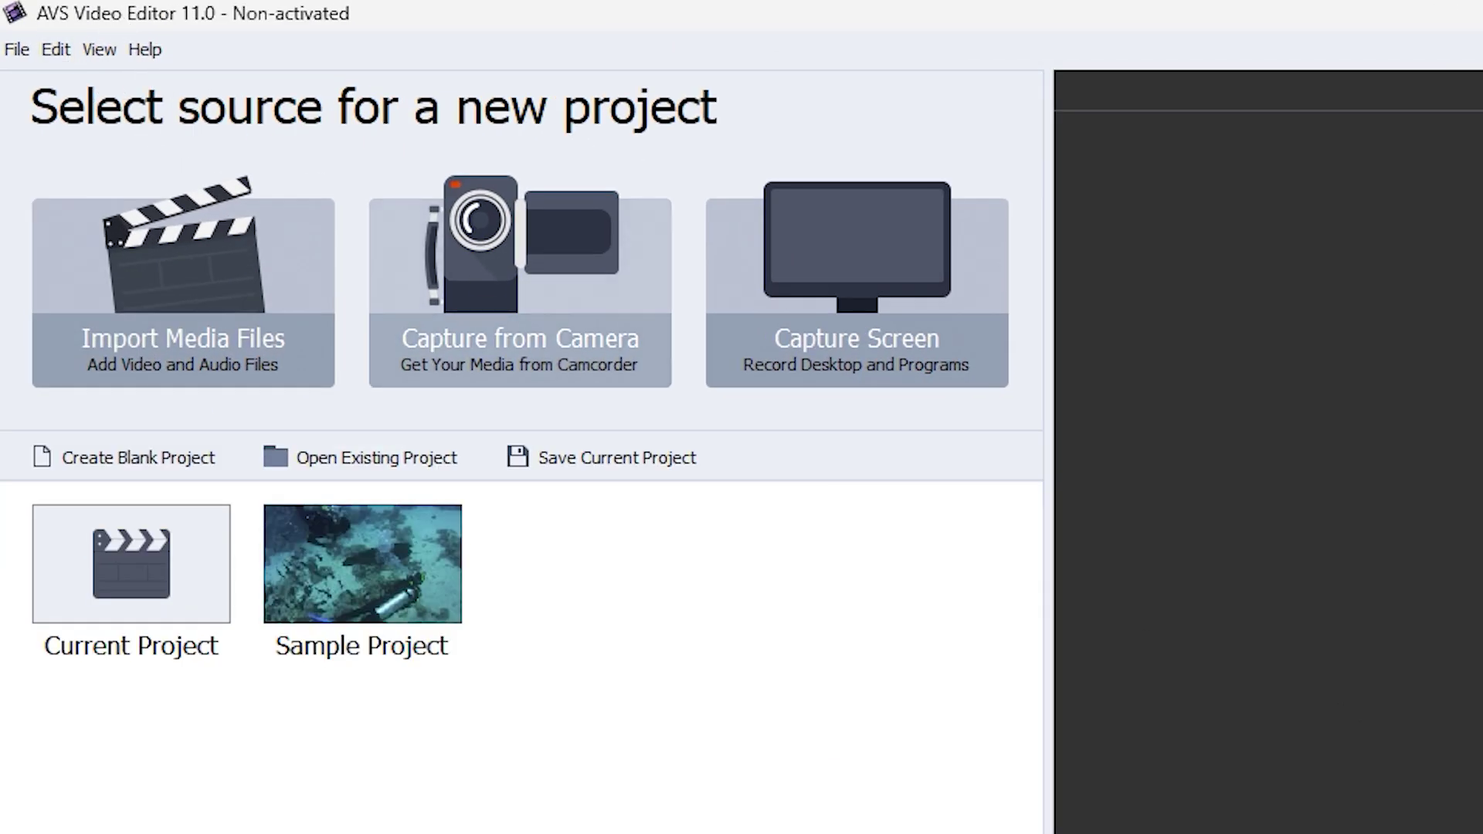
pyautogui.click(98, 51)
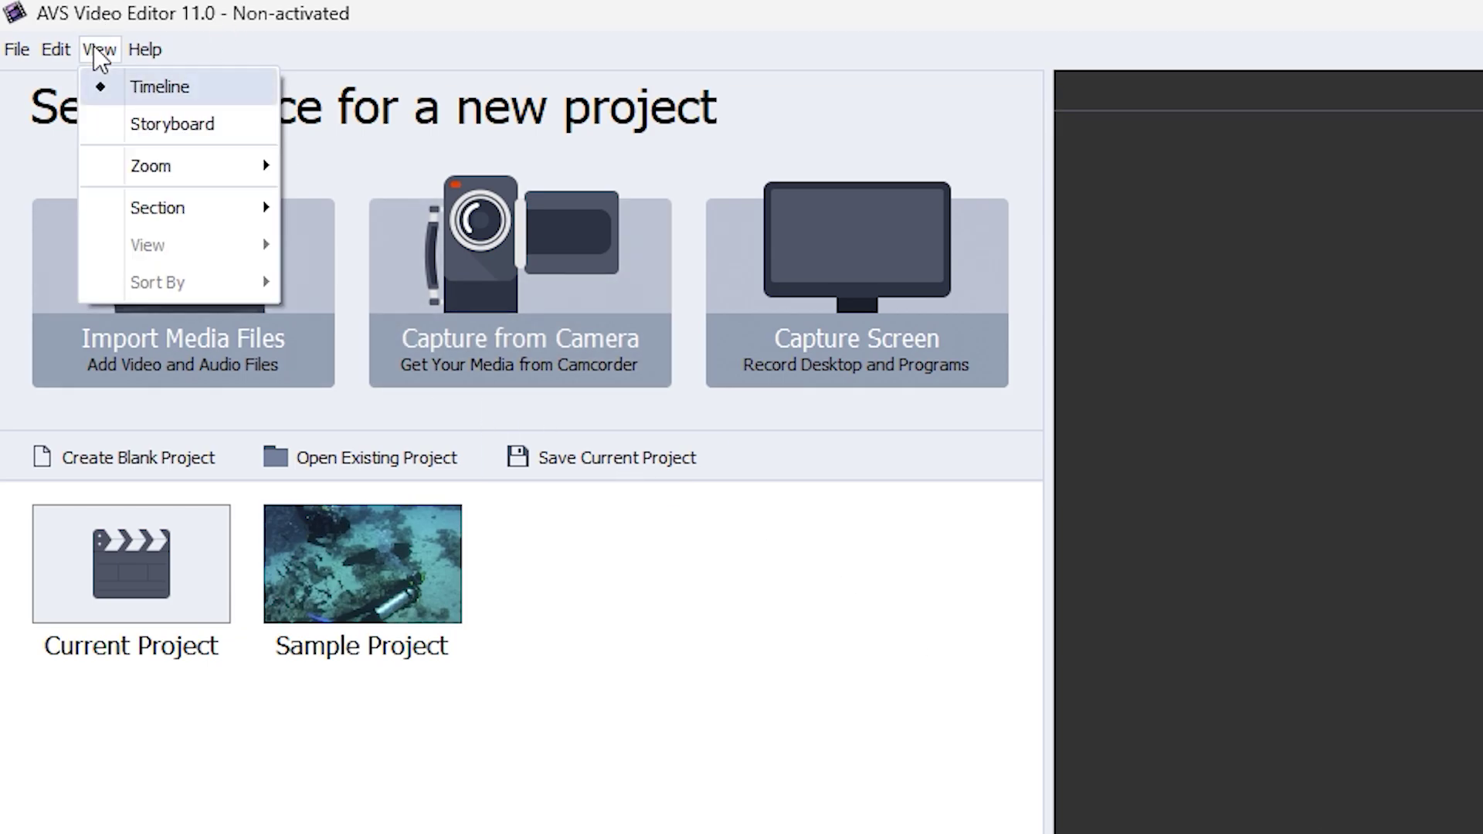
pyautogui.moveTo(145, 48)
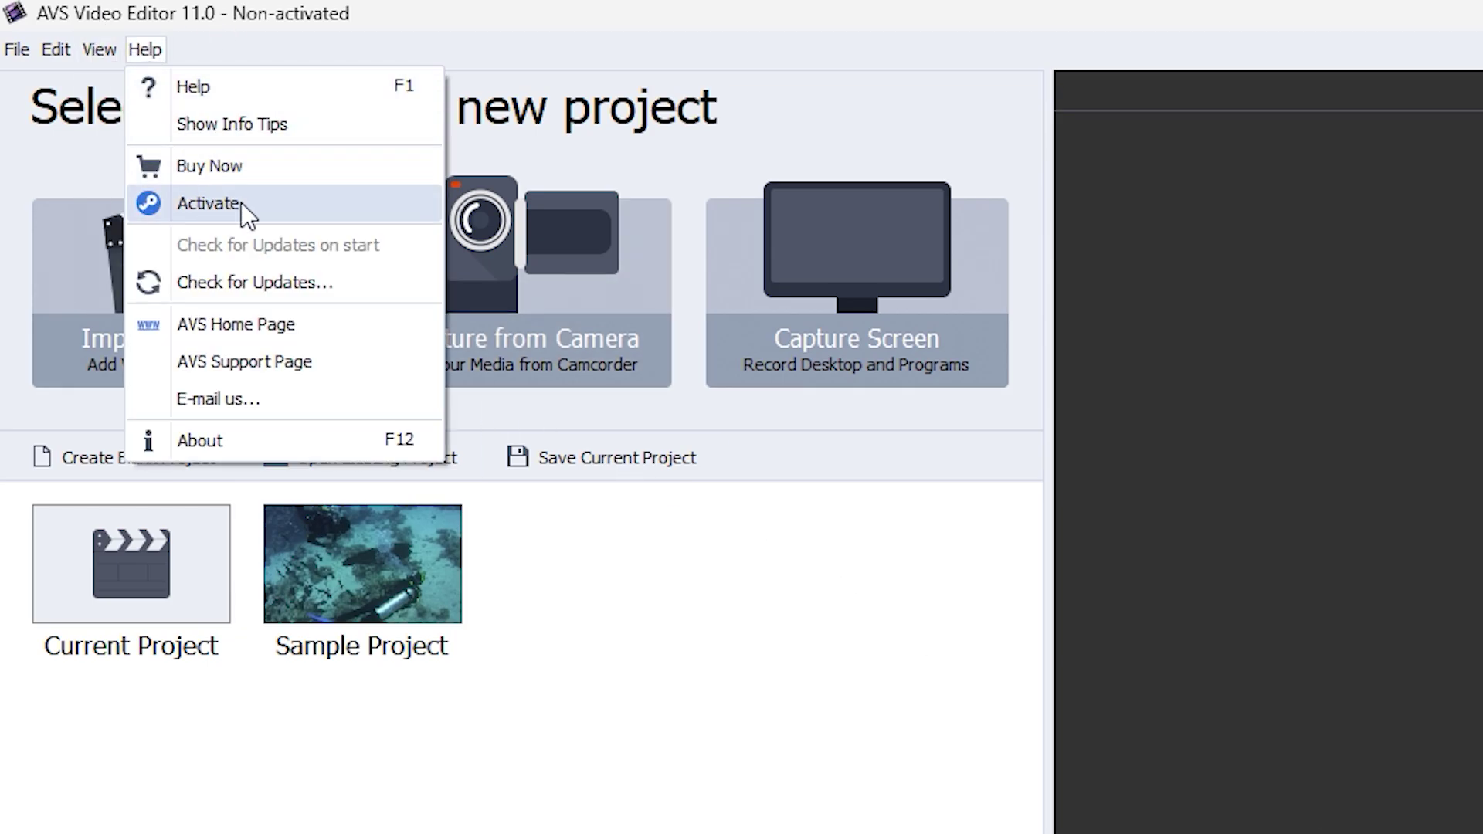
pyautogui.click(241, 203)
pyautogui.hotkey('ctrl', 'v')
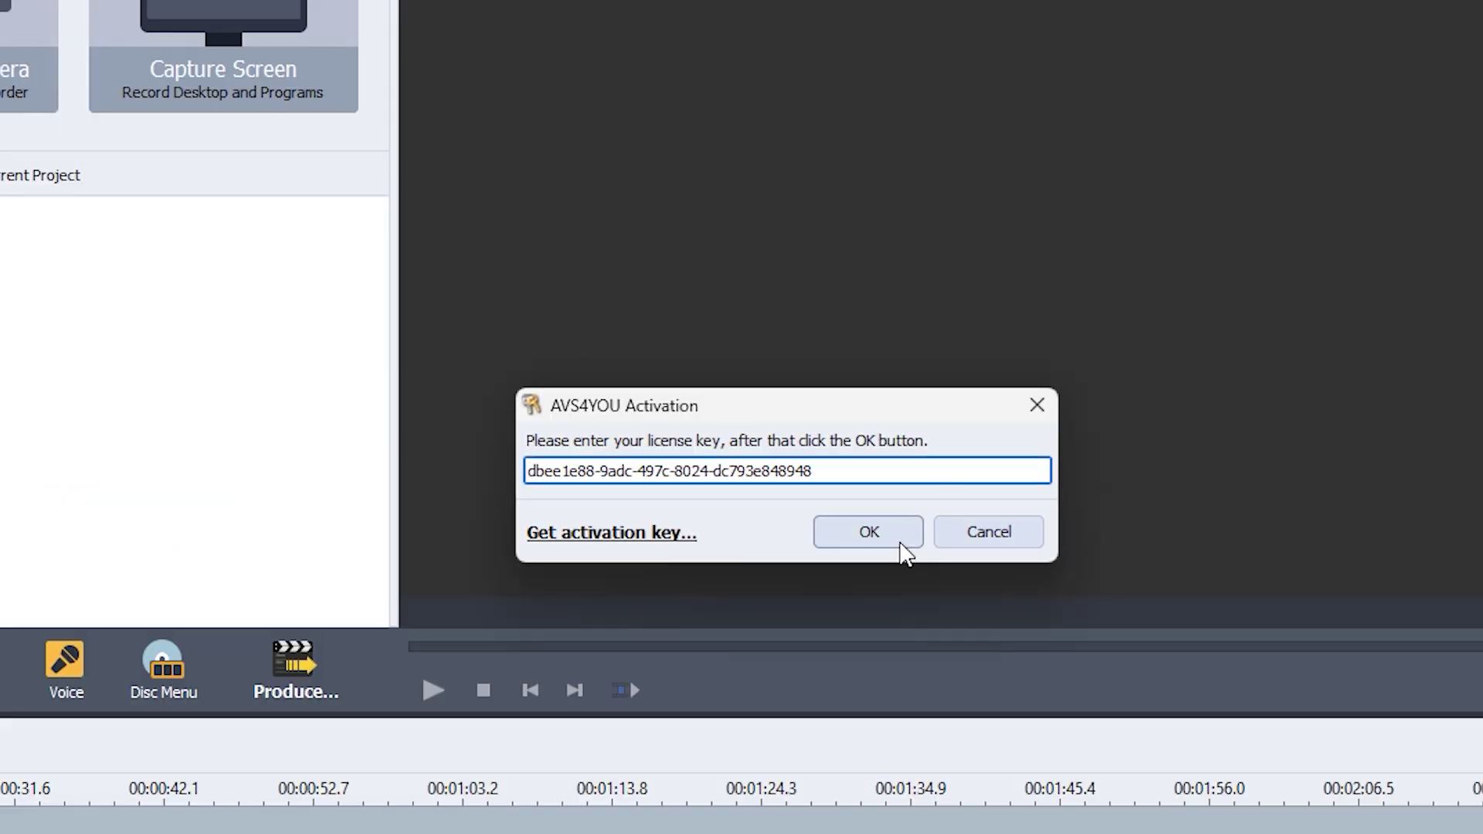
pyautogui.click(901, 543)
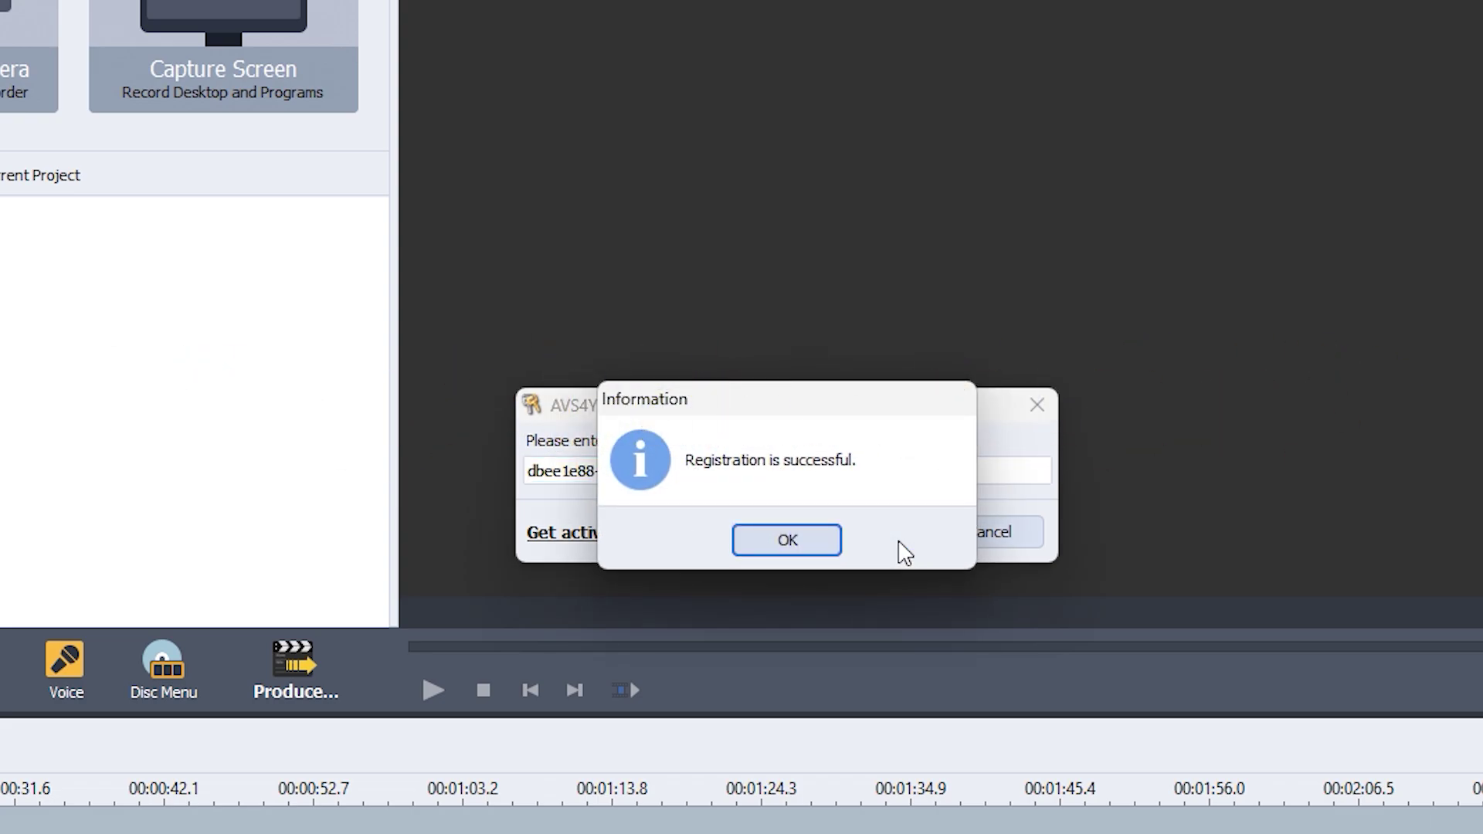
pyautogui.moveTo(751, 417); pyautogui.dragTo(920, 418)
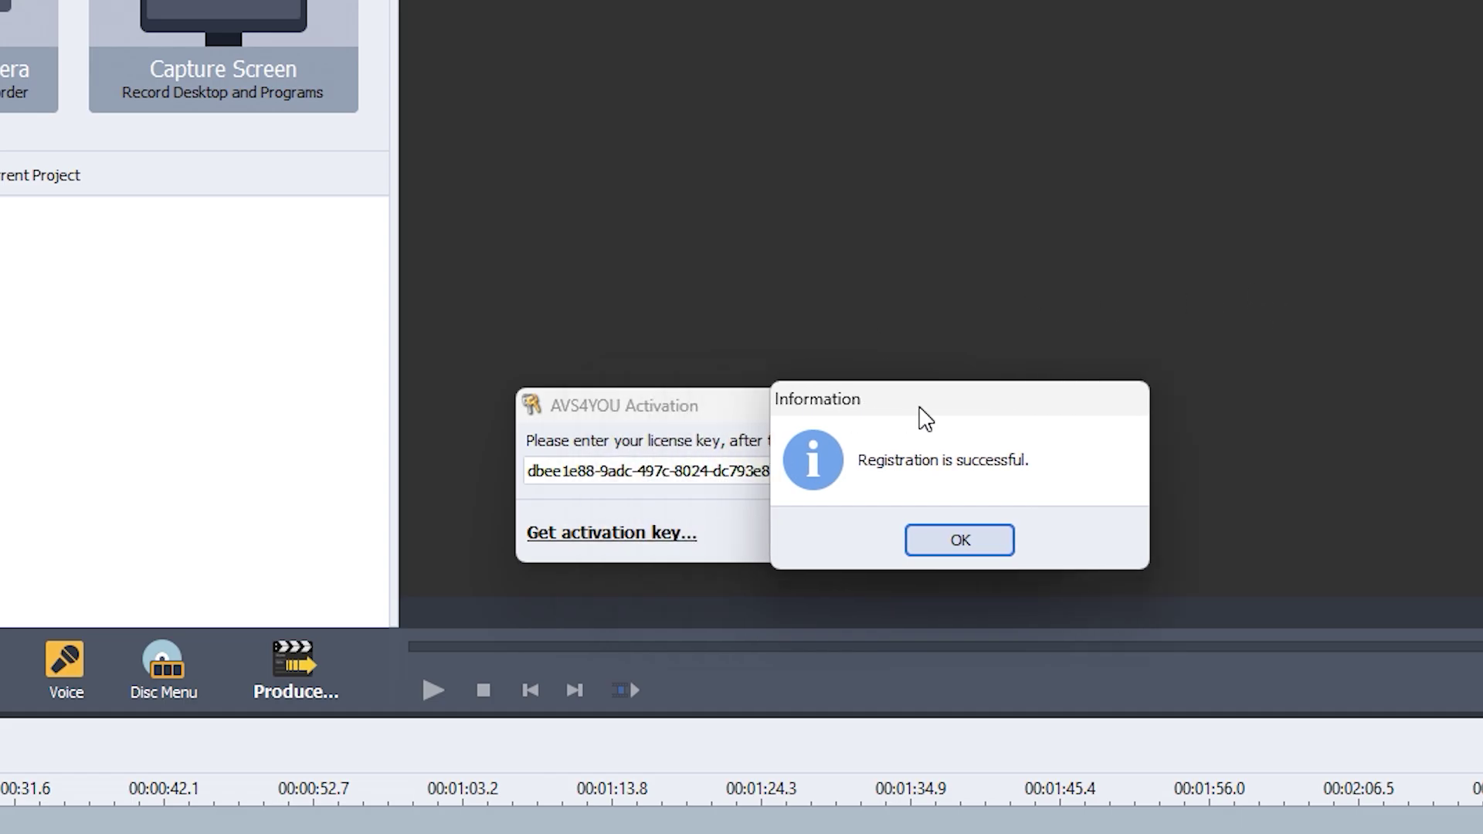
# Step: Close the registration message and browse Pexels' trending free stock videos
pyautogui.click(908, 538)
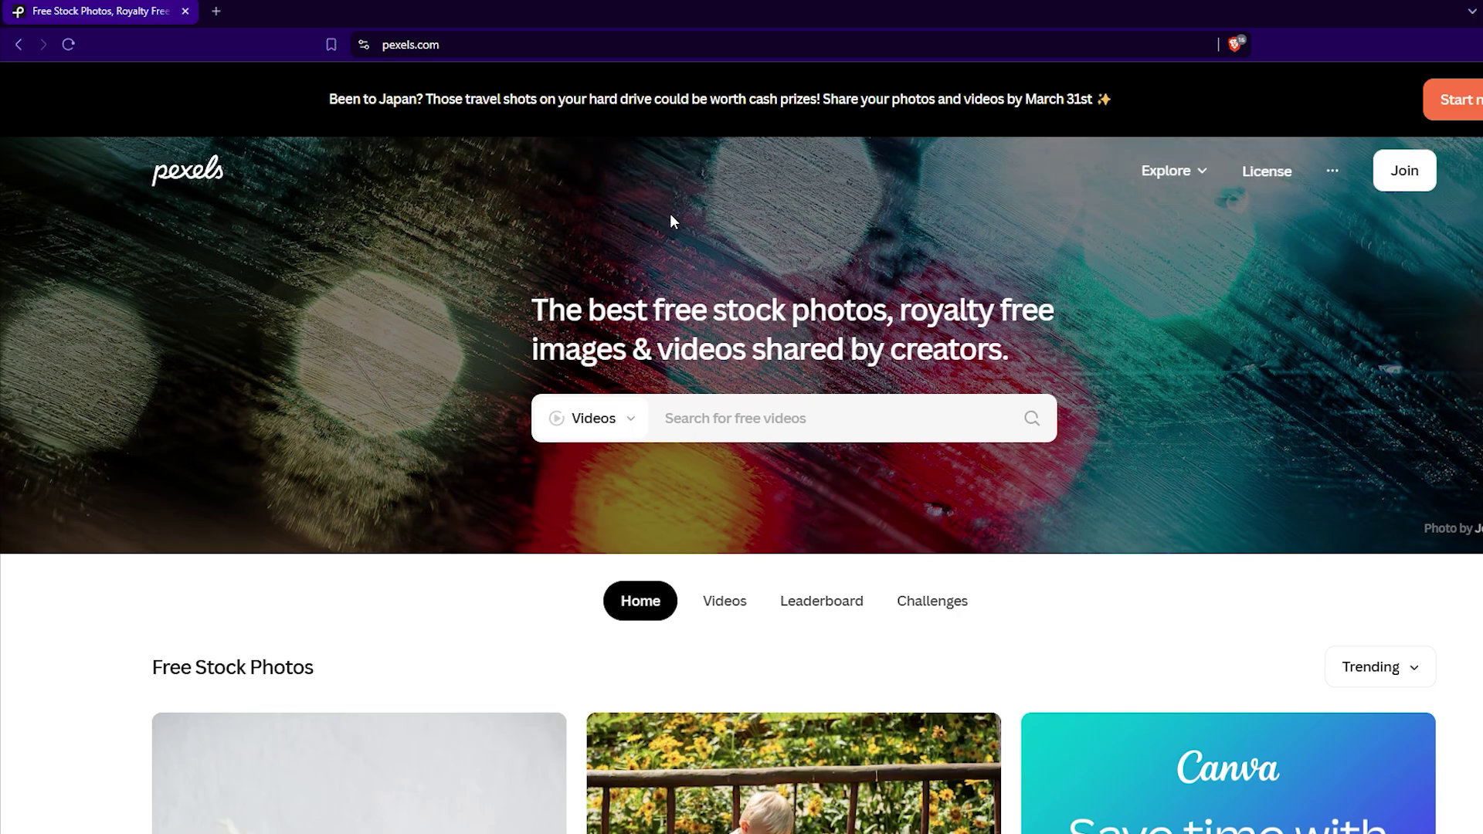
pyautogui.click(726, 601)
pyautogui.scroll(-3, 895, 590)
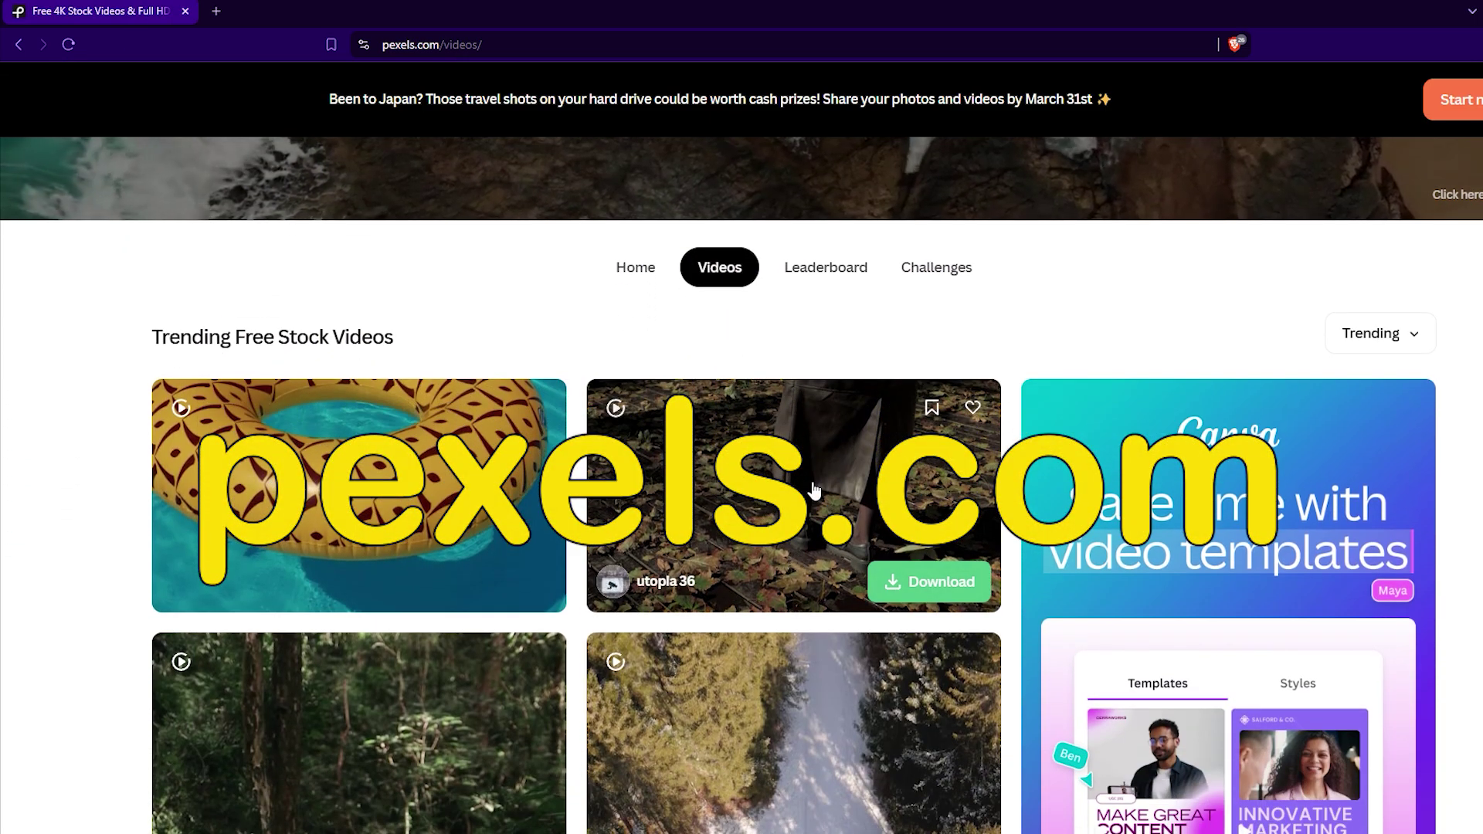
pyautogui.scroll(-3, 859, 569)
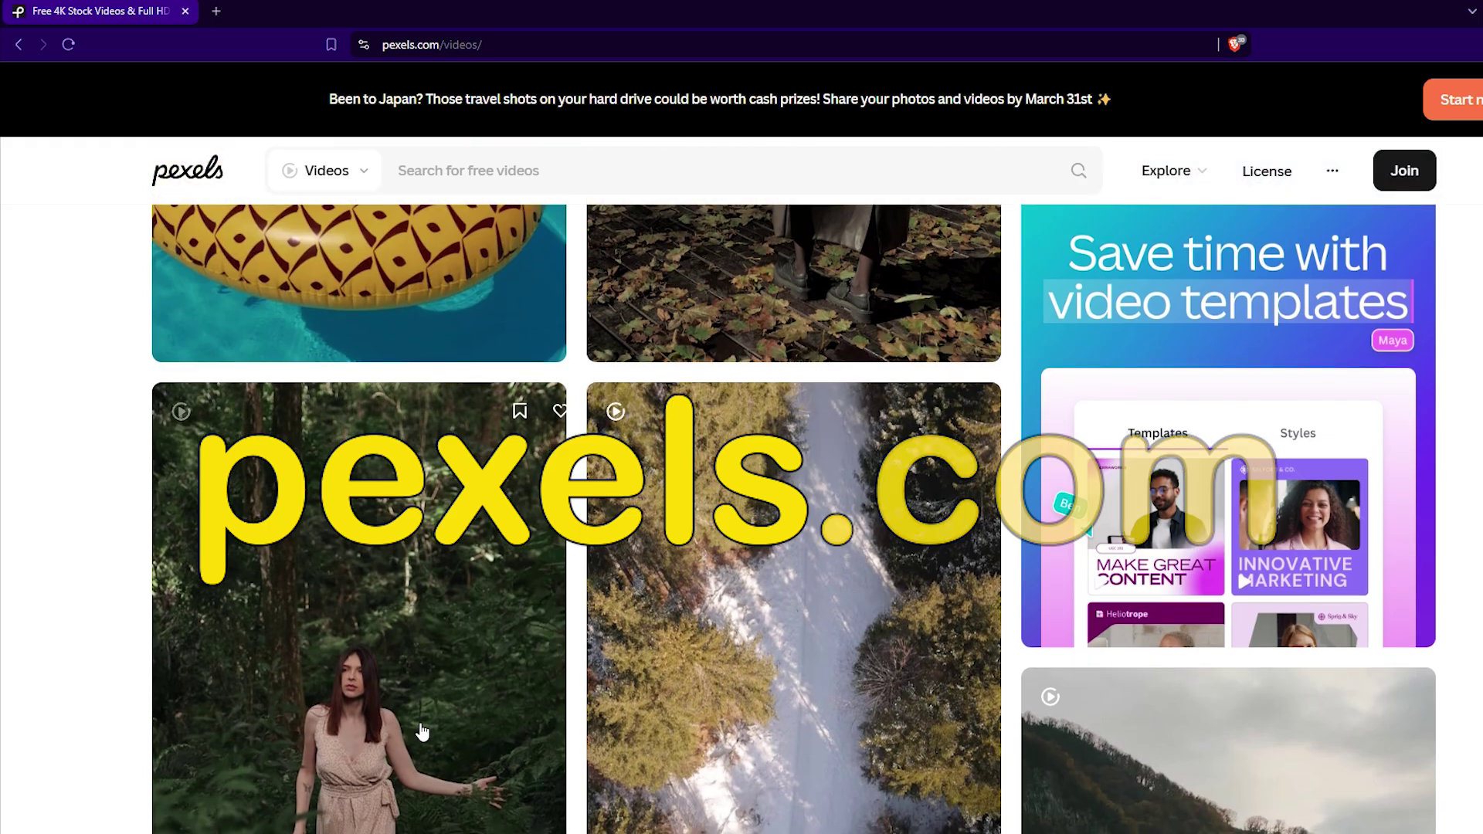
pyautogui.scroll(-2, 859, 569)
pyautogui.scroll(5, 878, 672)
# Step: Download the second trending clip and the pool float video, closing the promo pop-ups
pyautogui.click(890, 596)
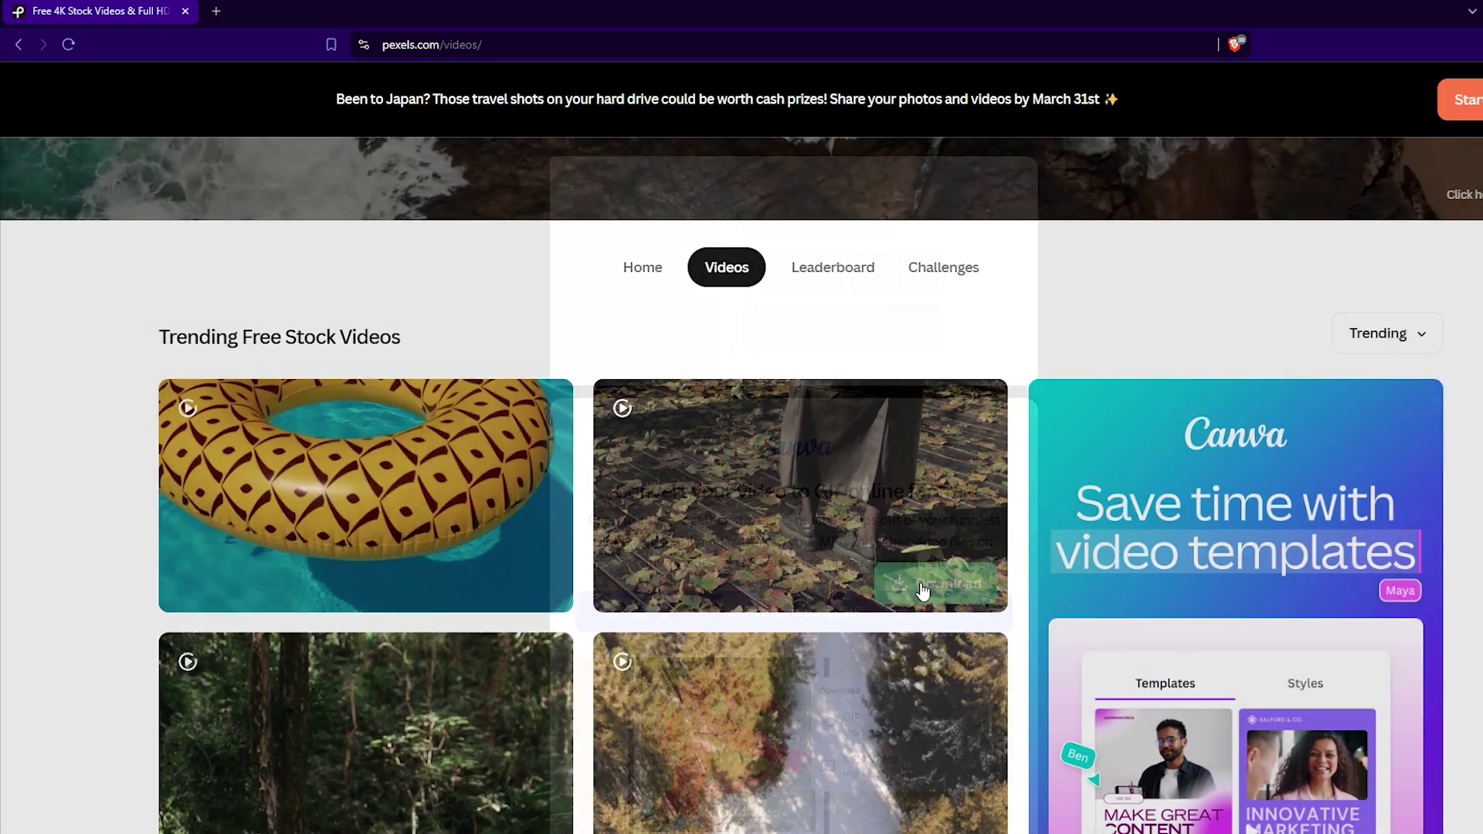
pyautogui.click(104, 591)
pyautogui.click(495, 587)
pyautogui.click(104, 592)
pyautogui.scroll(-10, 99, 577)
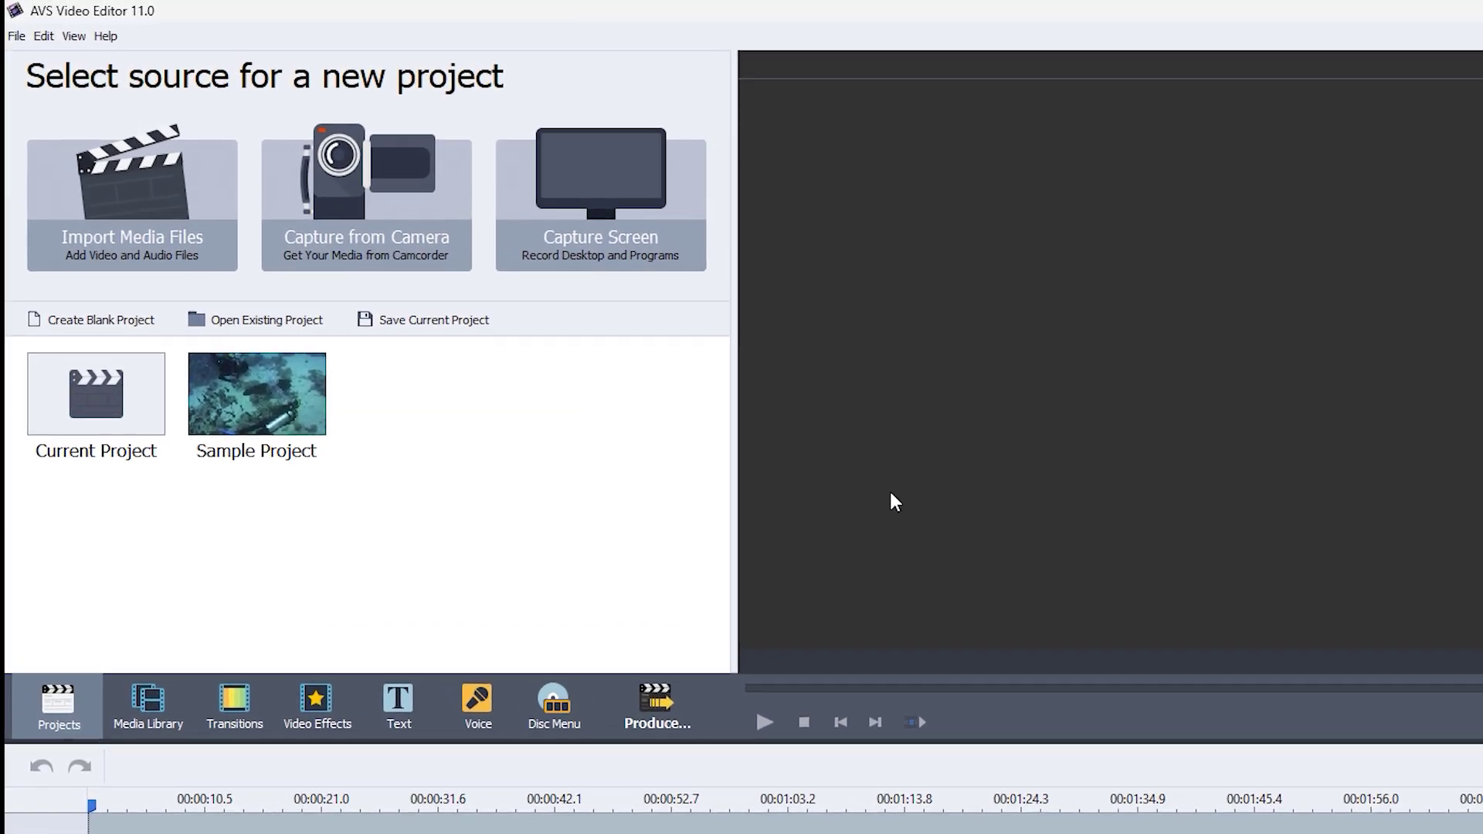
# Step: Import the three downloaded mp4 clips from the Downloads folder into the Media Library
pyautogui.click(163, 224)
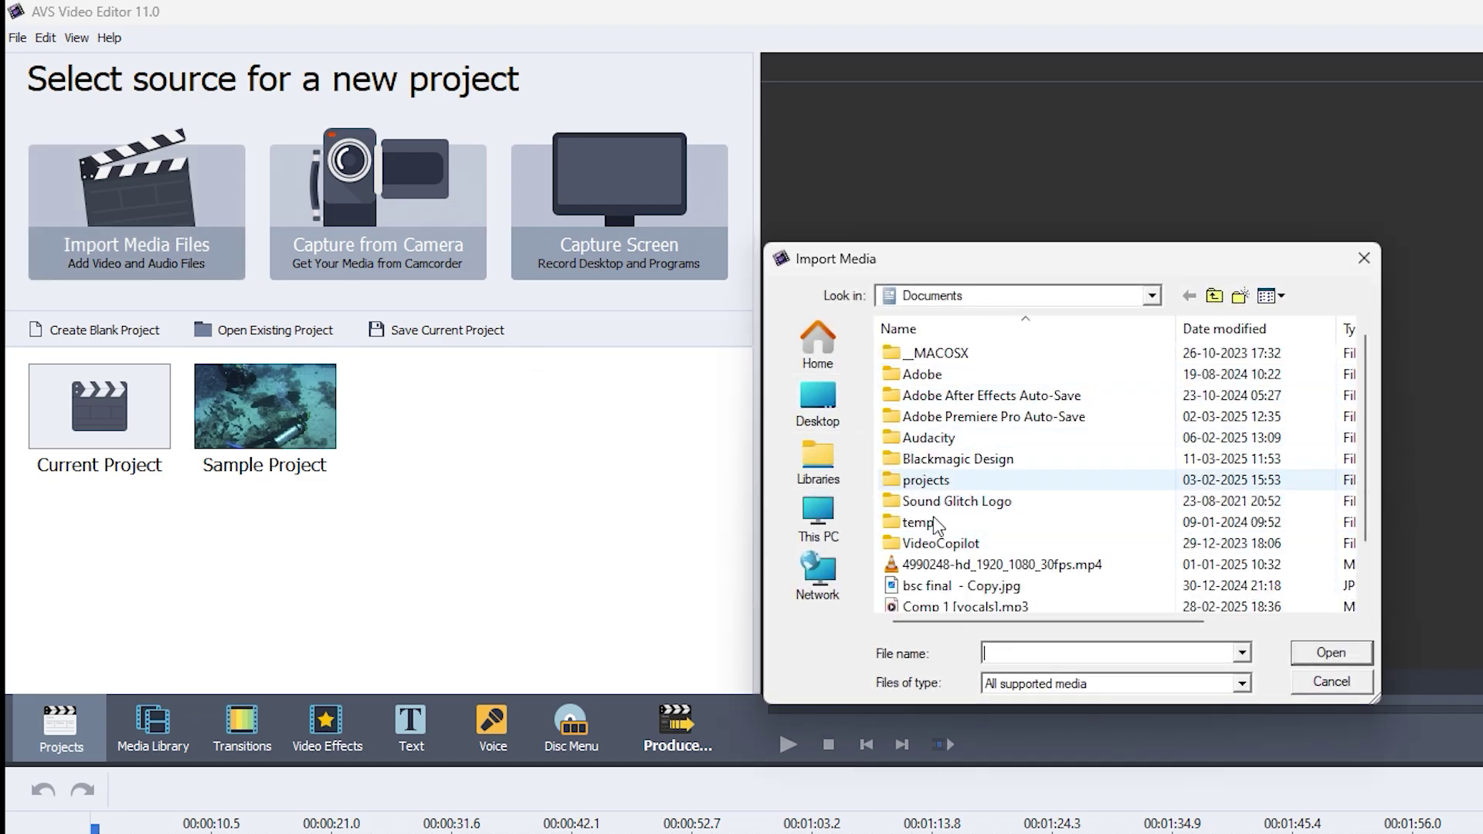
pyautogui.click(819, 513)
pyautogui.click(819, 402)
pyautogui.scroll(2, 970, 473)
pyautogui.doubleClick(970, 520)
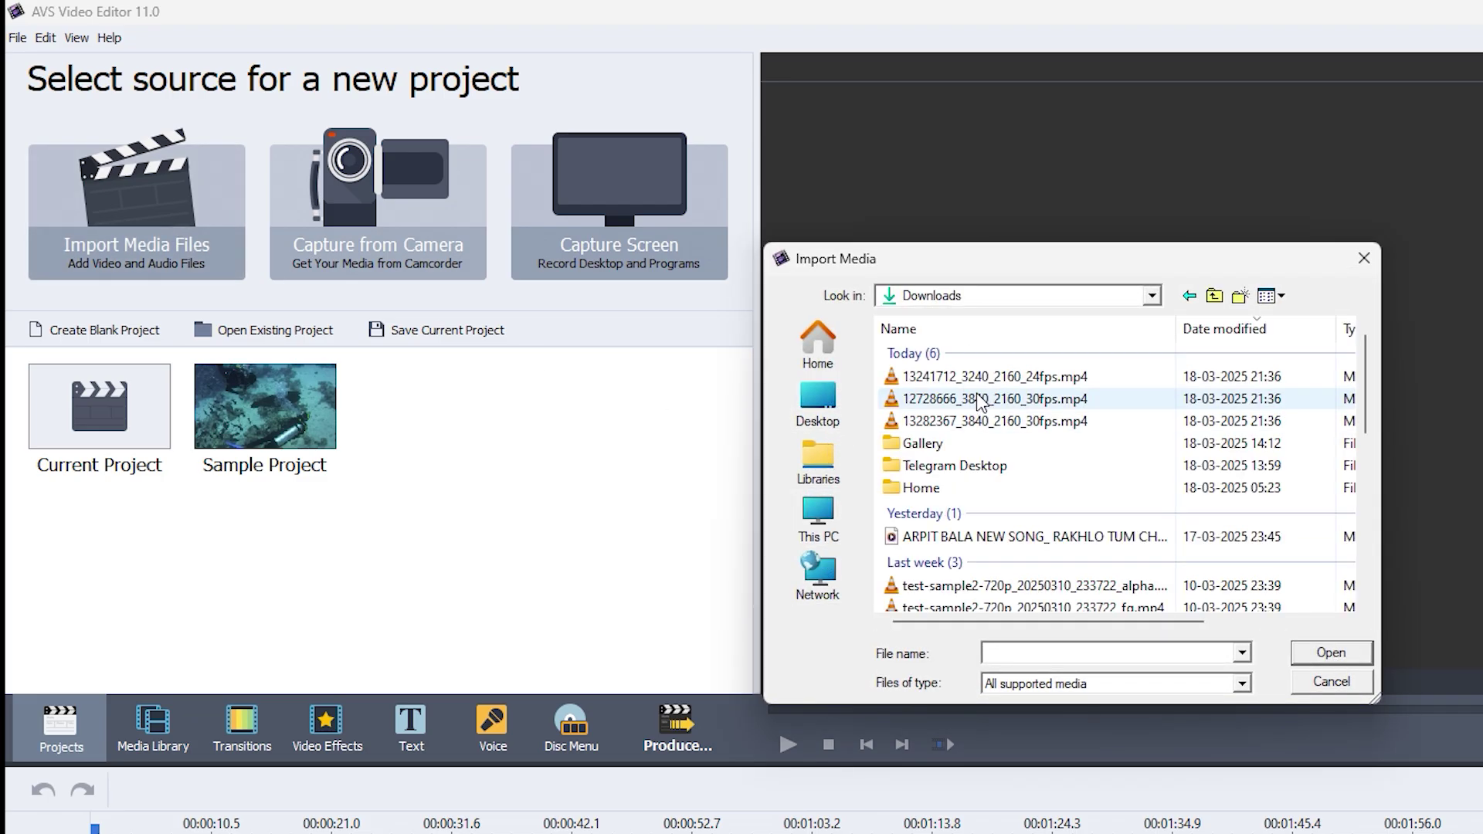
pyautogui.click(995, 377)
pyautogui.keyDown('shift'); pyautogui.click(981, 421); pyautogui.keyUp('shift')
pyautogui.press('Return')
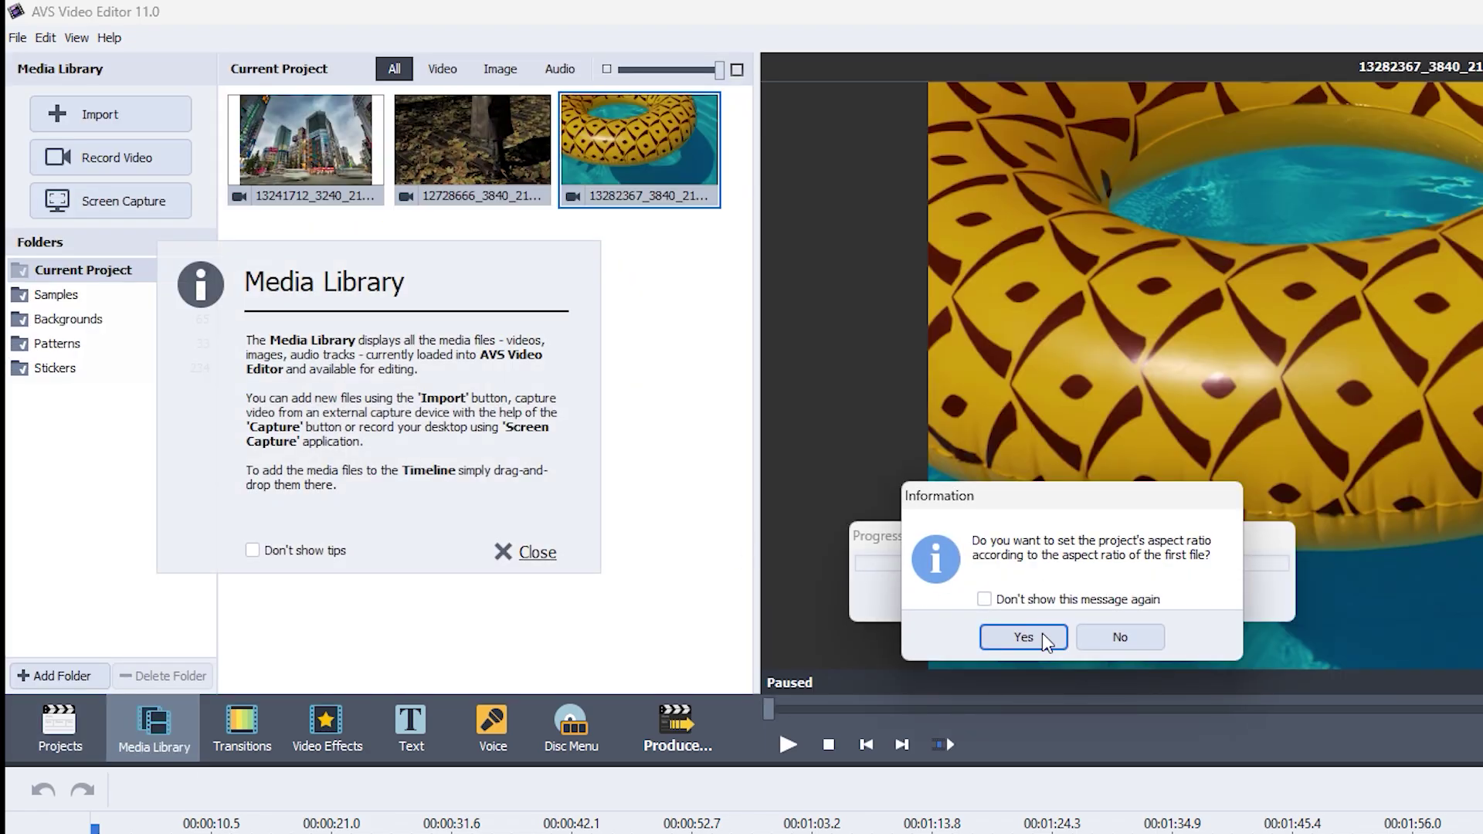
# Step: Match the project aspect ratio to the first clip and preview the timeline from the start
pyautogui.click(1030, 635)
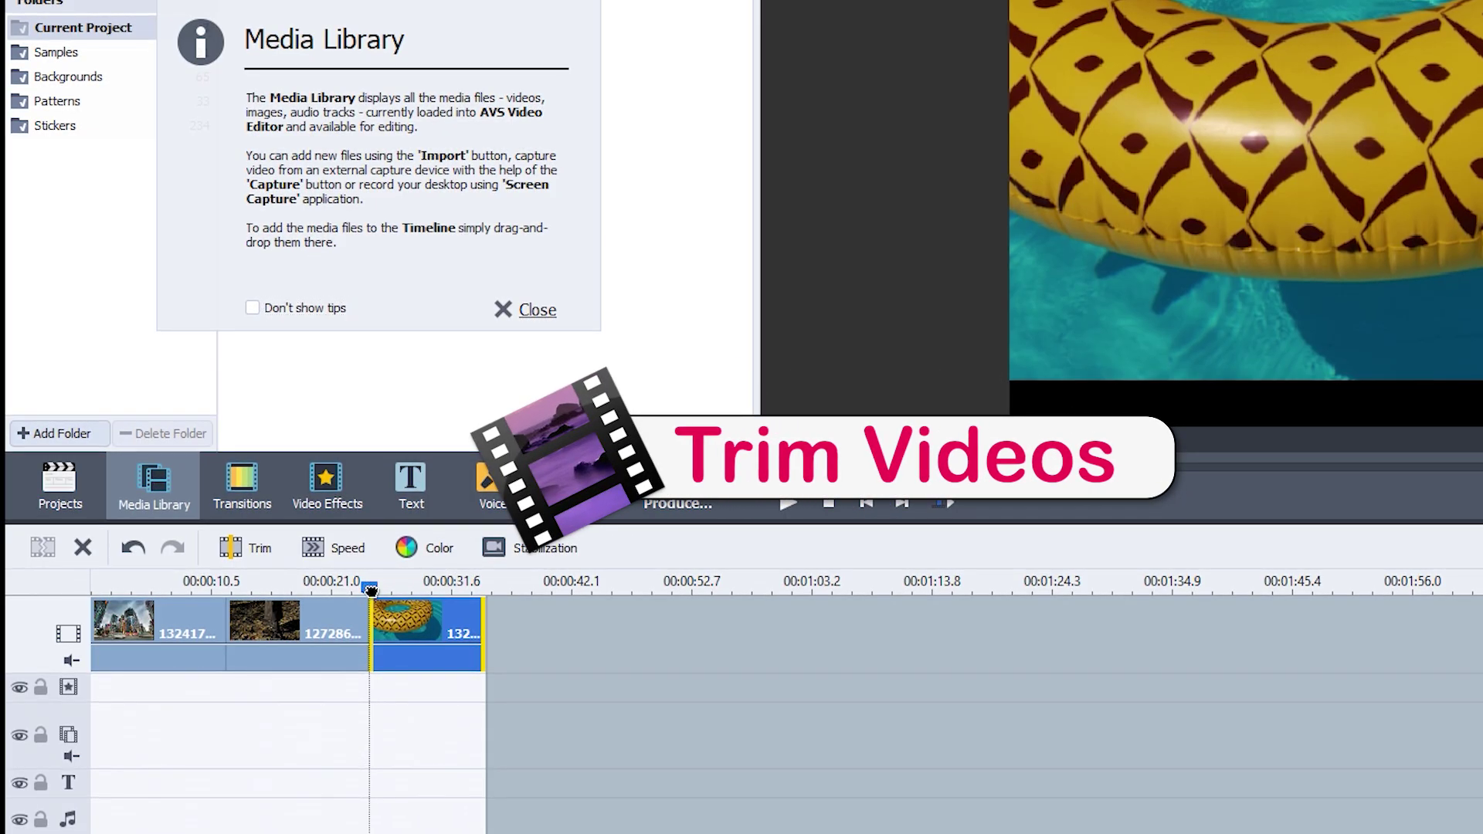
pyautogui.moveTo(370, 827); pyautogui.dragTo(220, 831)
pyautogui.click(504, 309)
pyautogui.click(788, 504)
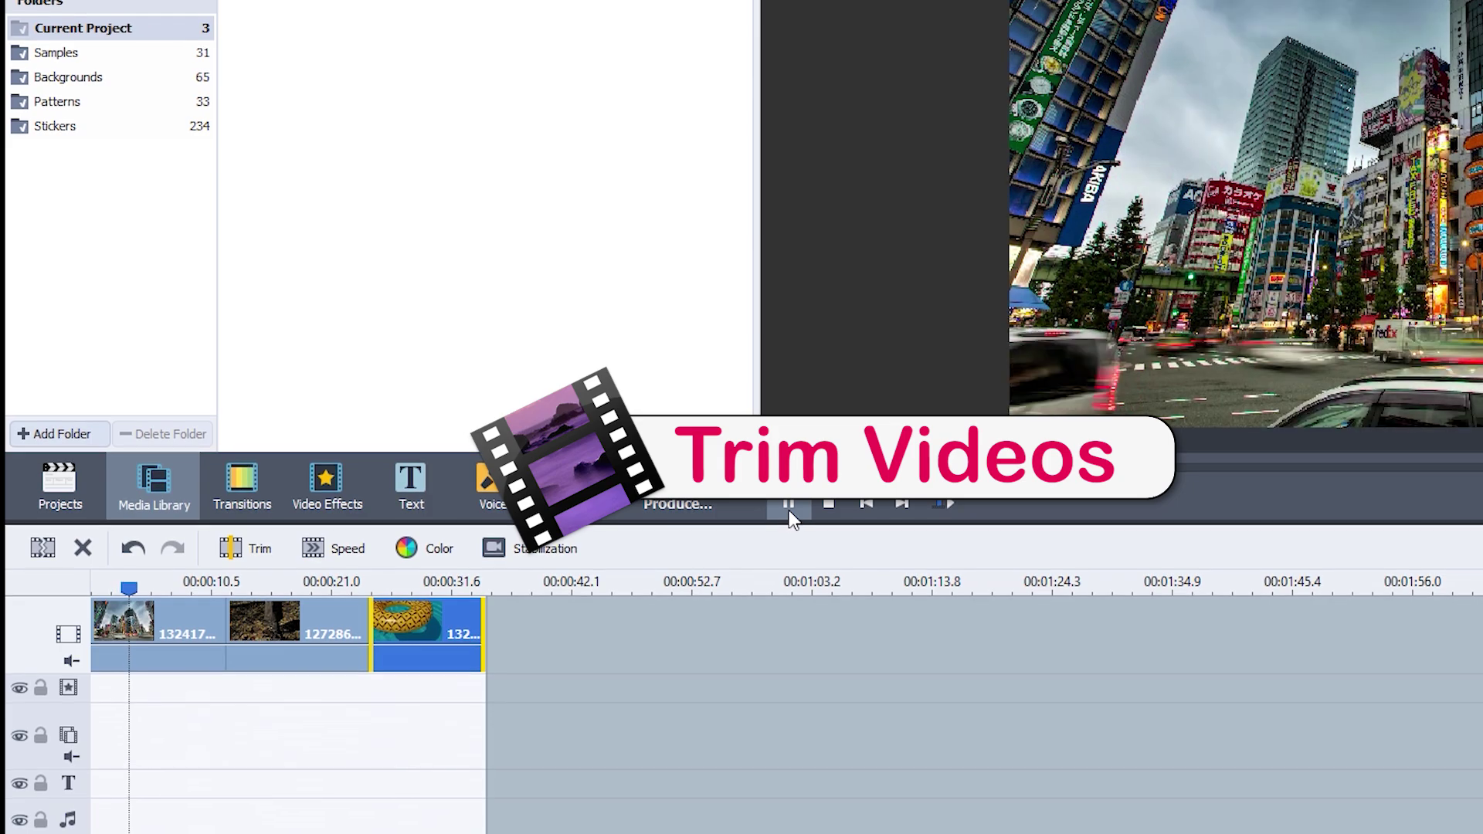
pyautogui.click(789, 509)
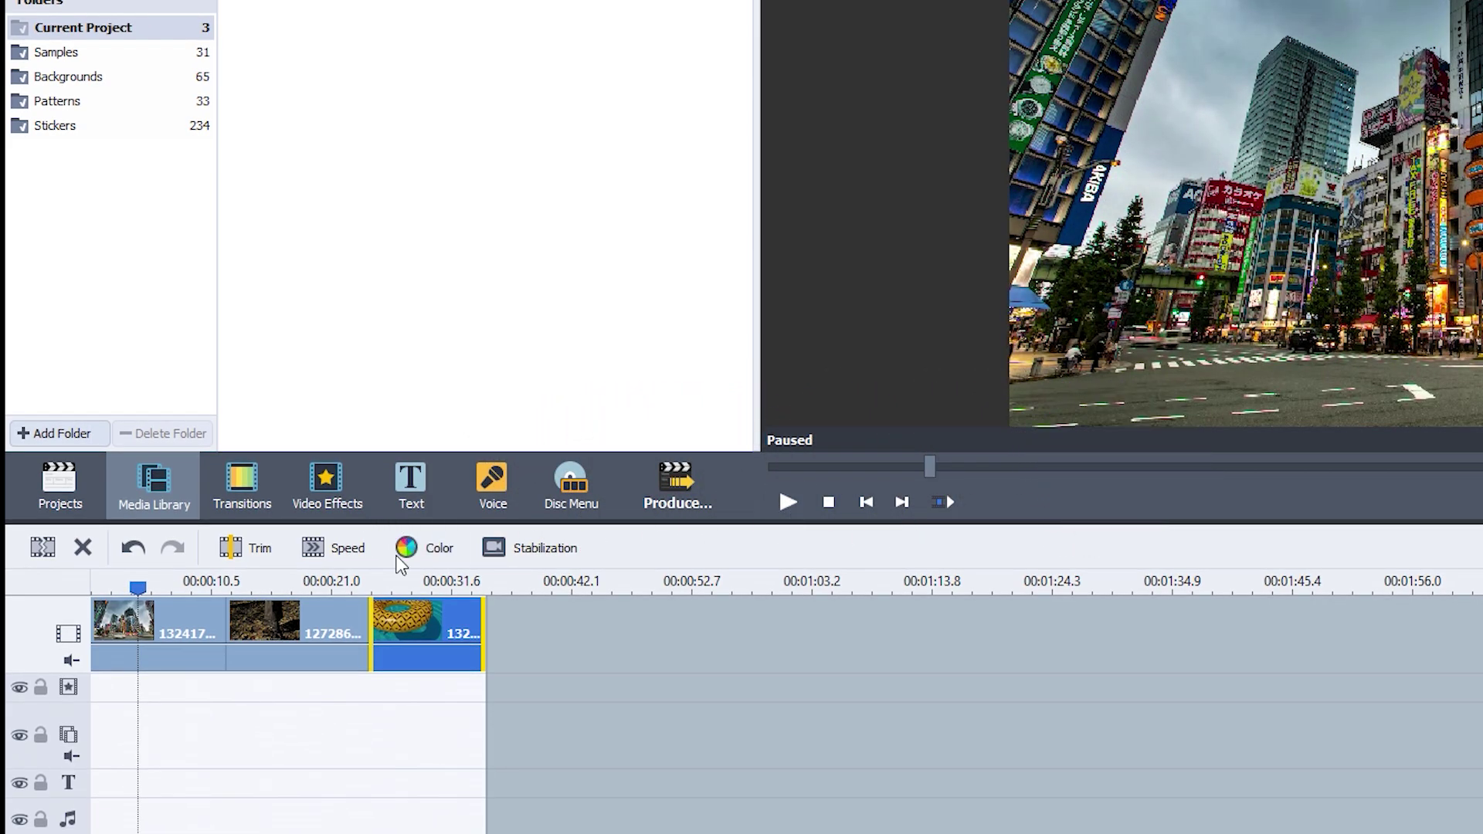
# Step: Trim the pineapple pool clip to start about 7.6 s in, leaving 2.645 seconds
pyautogui.click(232, 557)
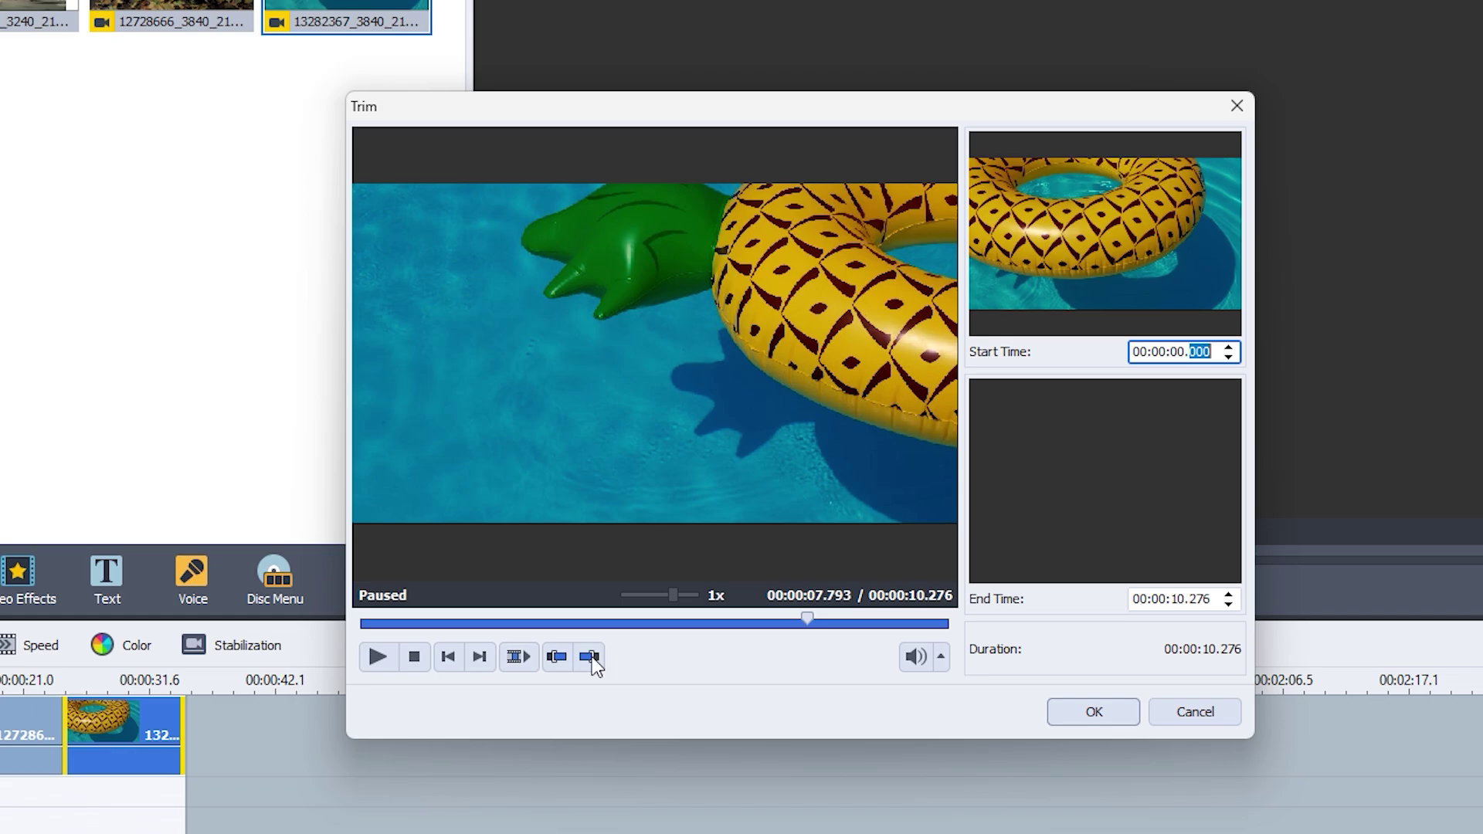
pyautogui.click(589, 657)
pyautogui.moveTo(806, 620)
pyautogui.mouseDown()
pyautogui.moveTo(296, 619)
pyautogui.moveTo(952, 623)
pyautogui.moveTo(629, 620)
pyautogui.moveTo(800, 622)
pyautogui.mouseUp()
pyautogui.click(556, 657)
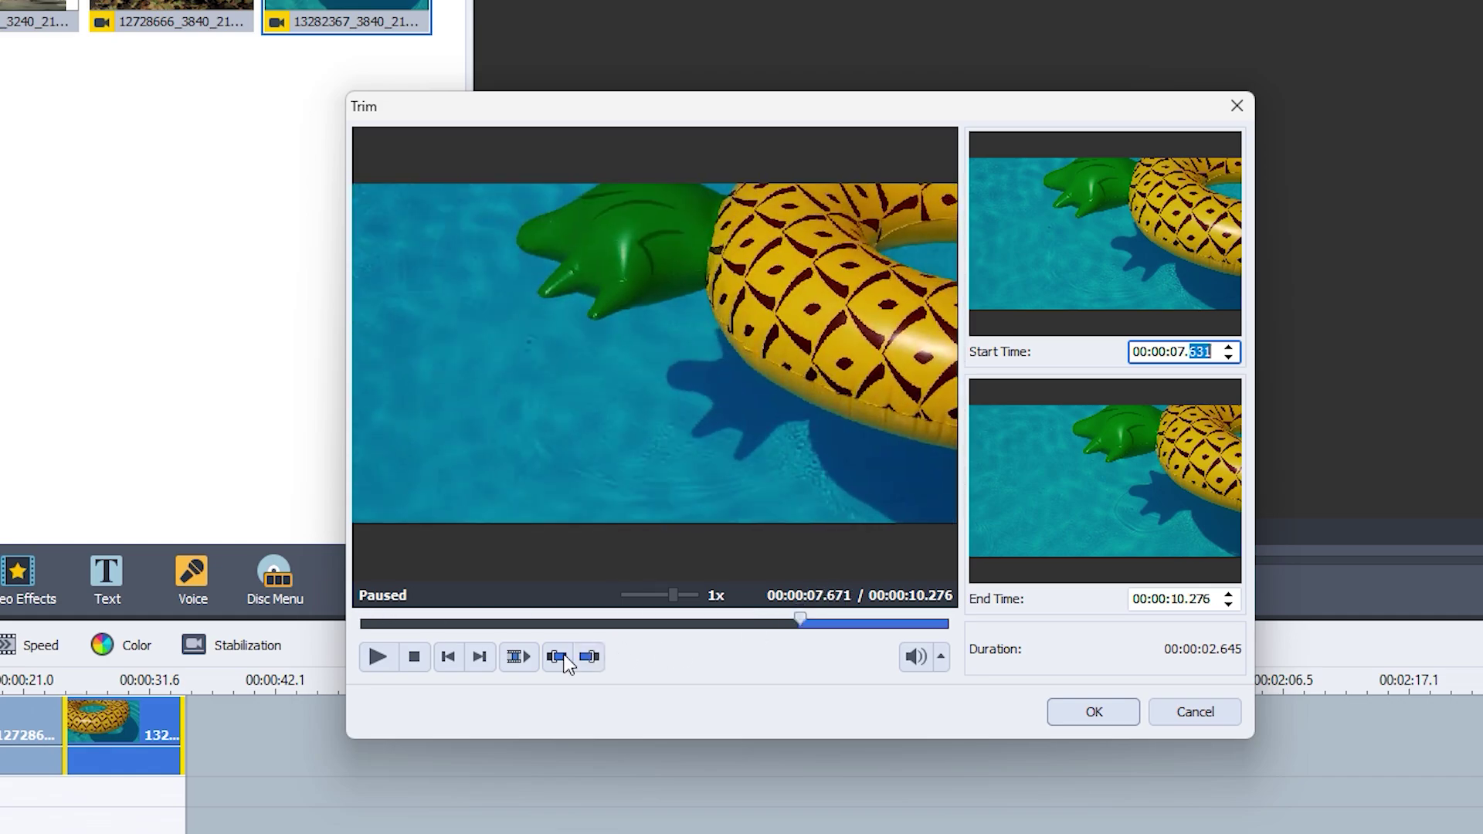
pyautogui.click(1082, 706)
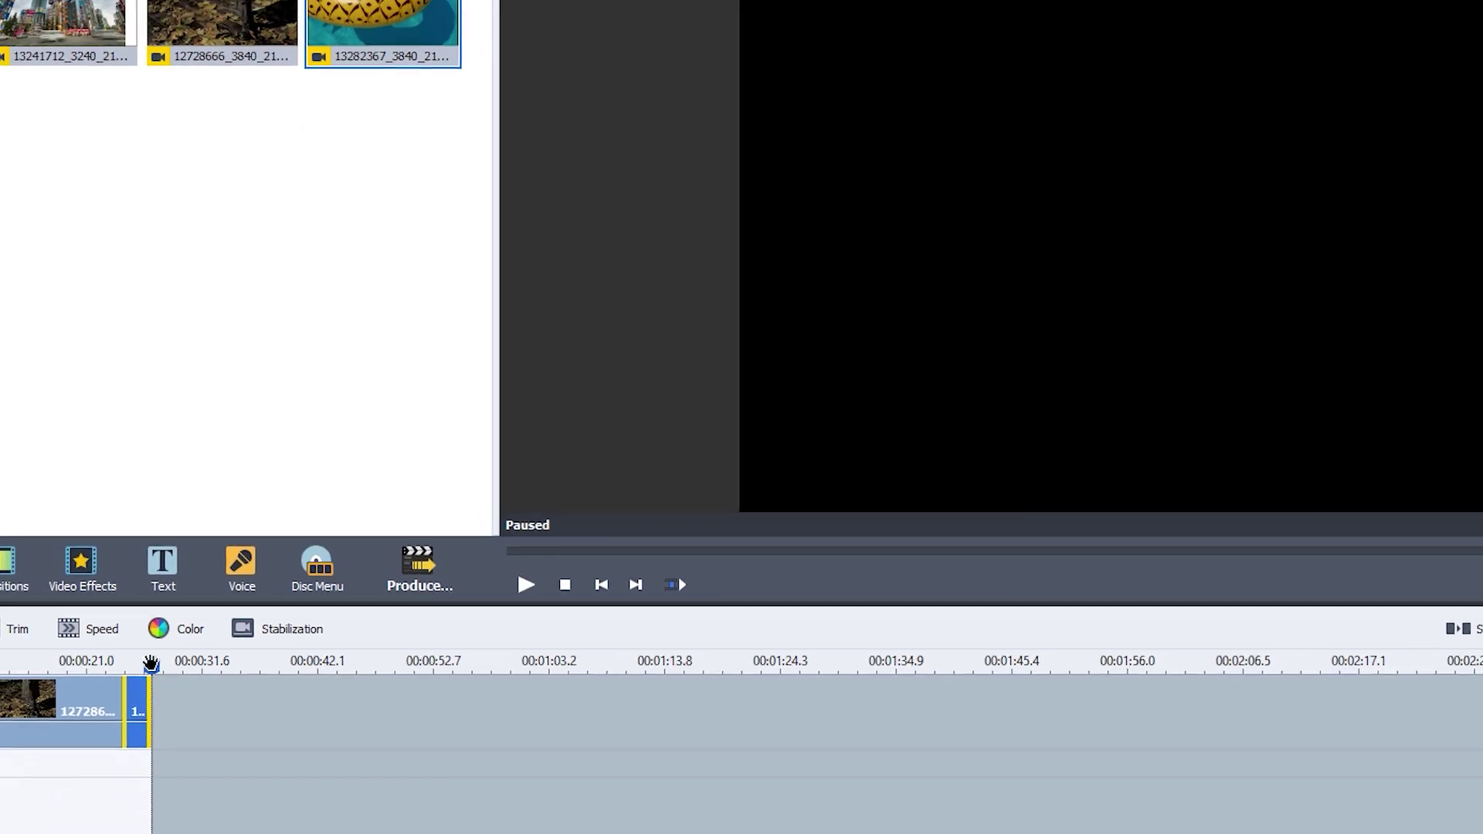
# Step: Raise the first city-street clip's playback speed, shrinking it to a few seconds on the timeline
pyautogui.click(27, 665)
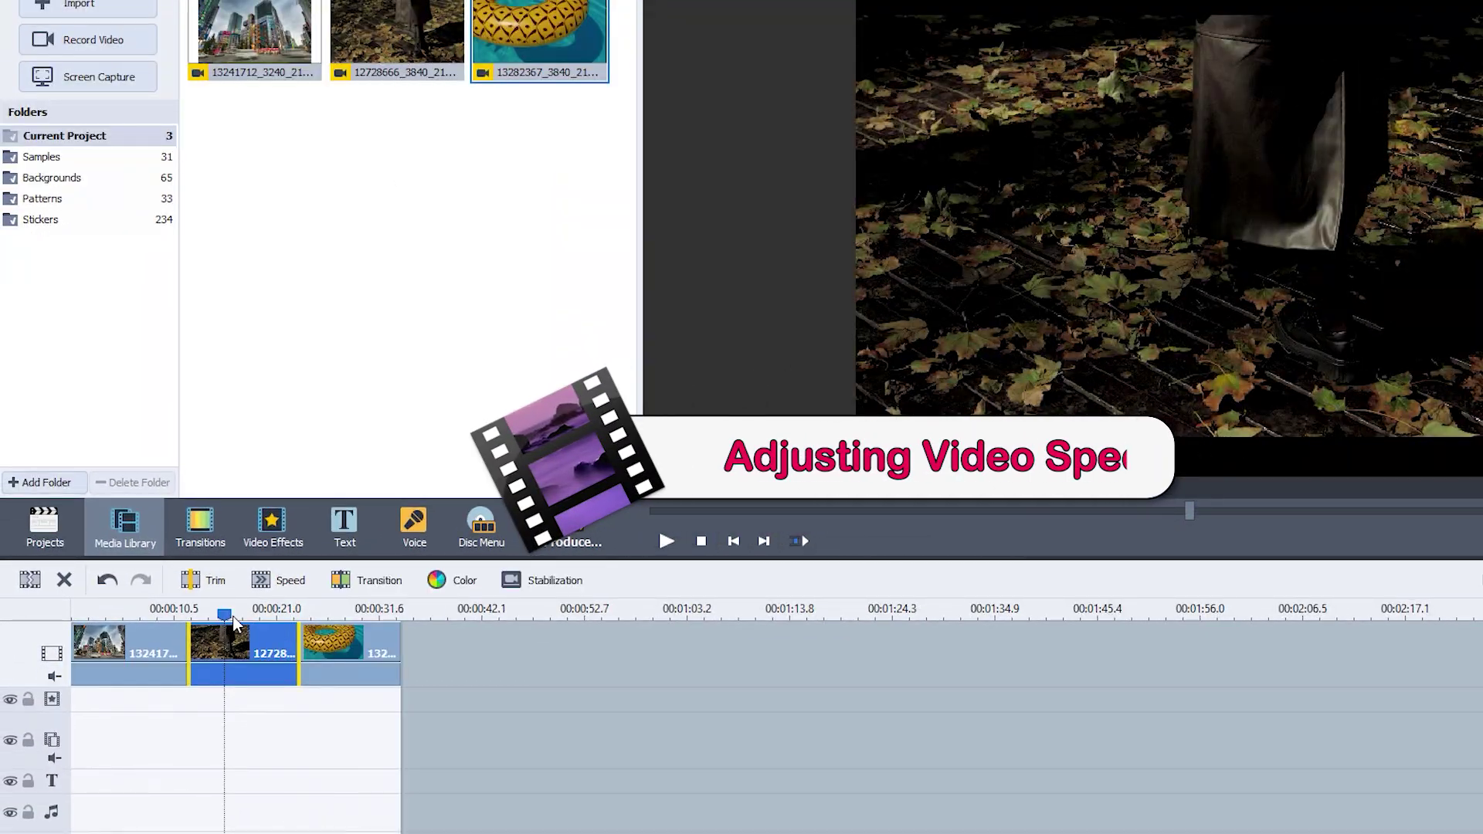
pyautogui.click(137, 615)
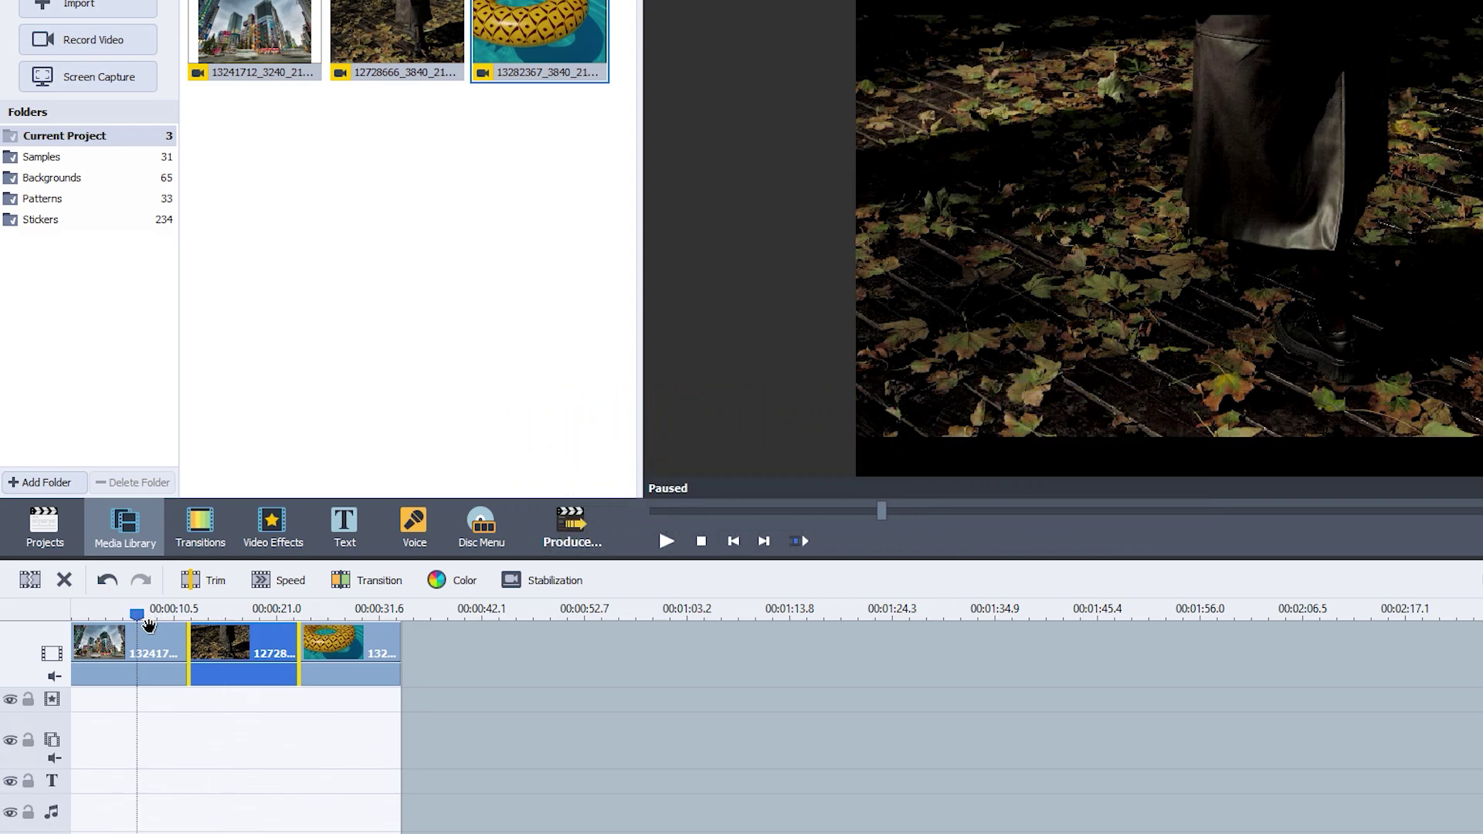
pyautogui.click(152, 633)
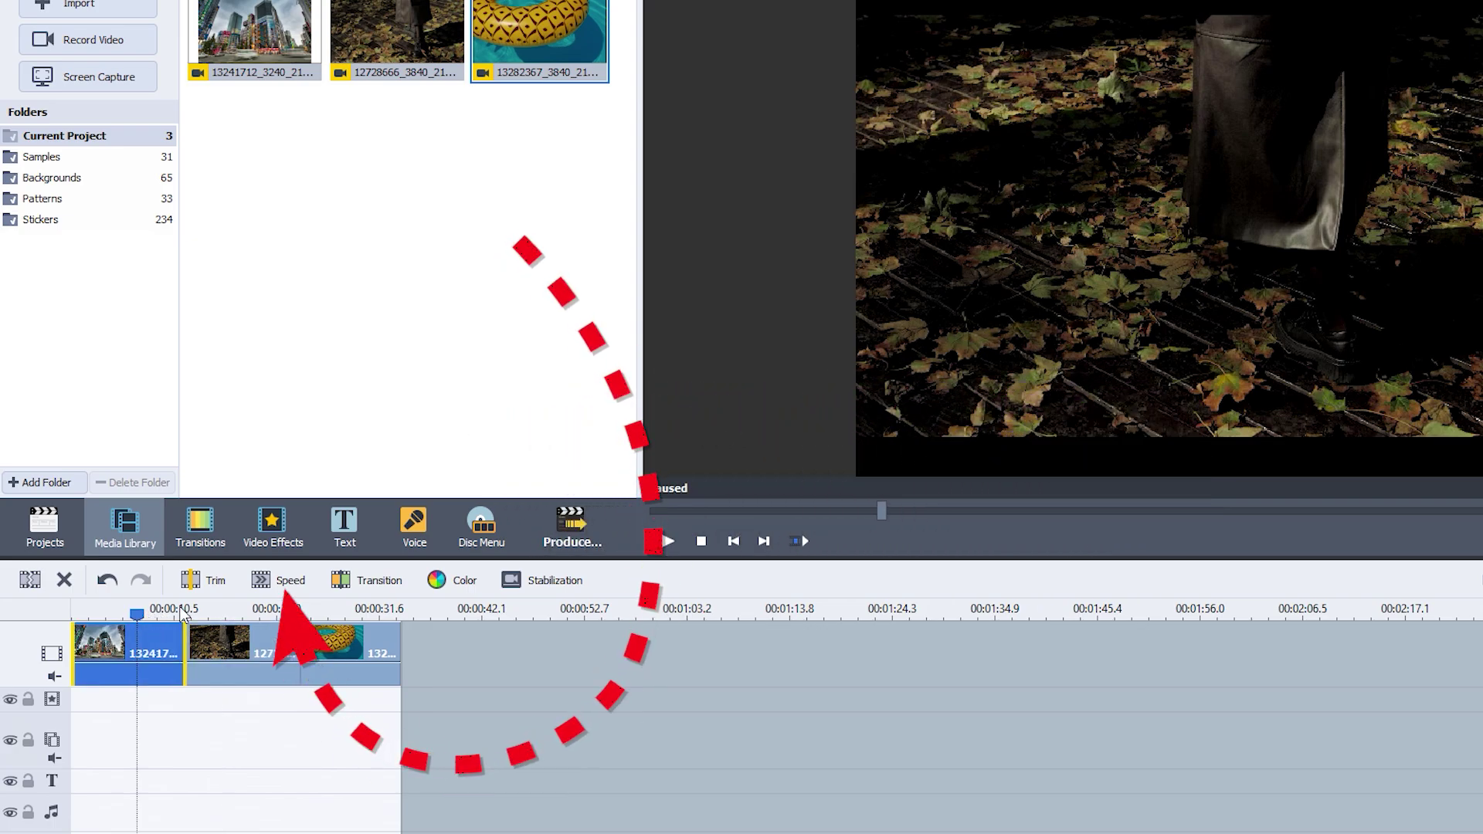
pyautogui.click(252, 584)
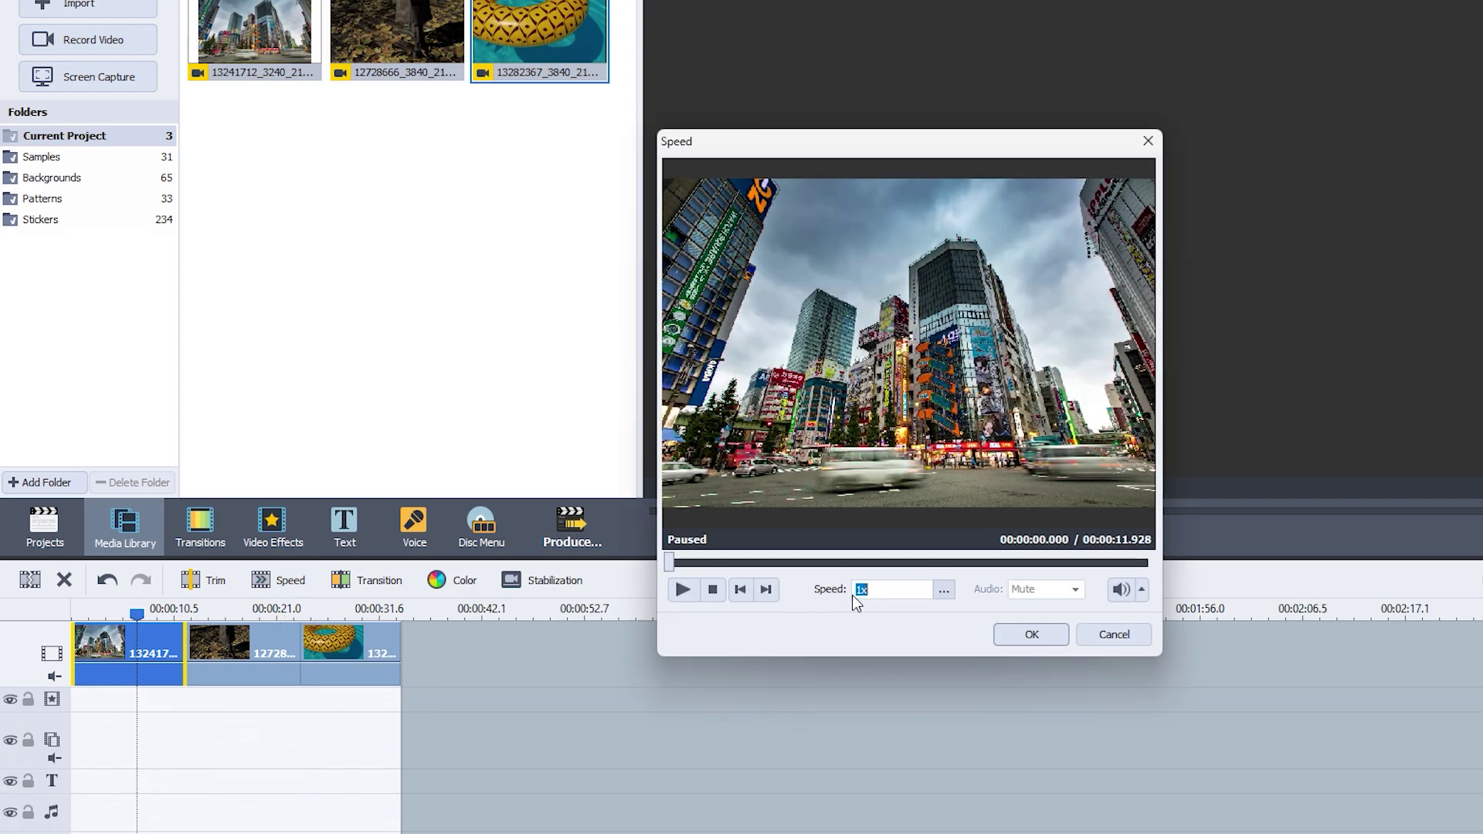
pyautogui.click(947, 591)
pyautogui.click(1032, 636)
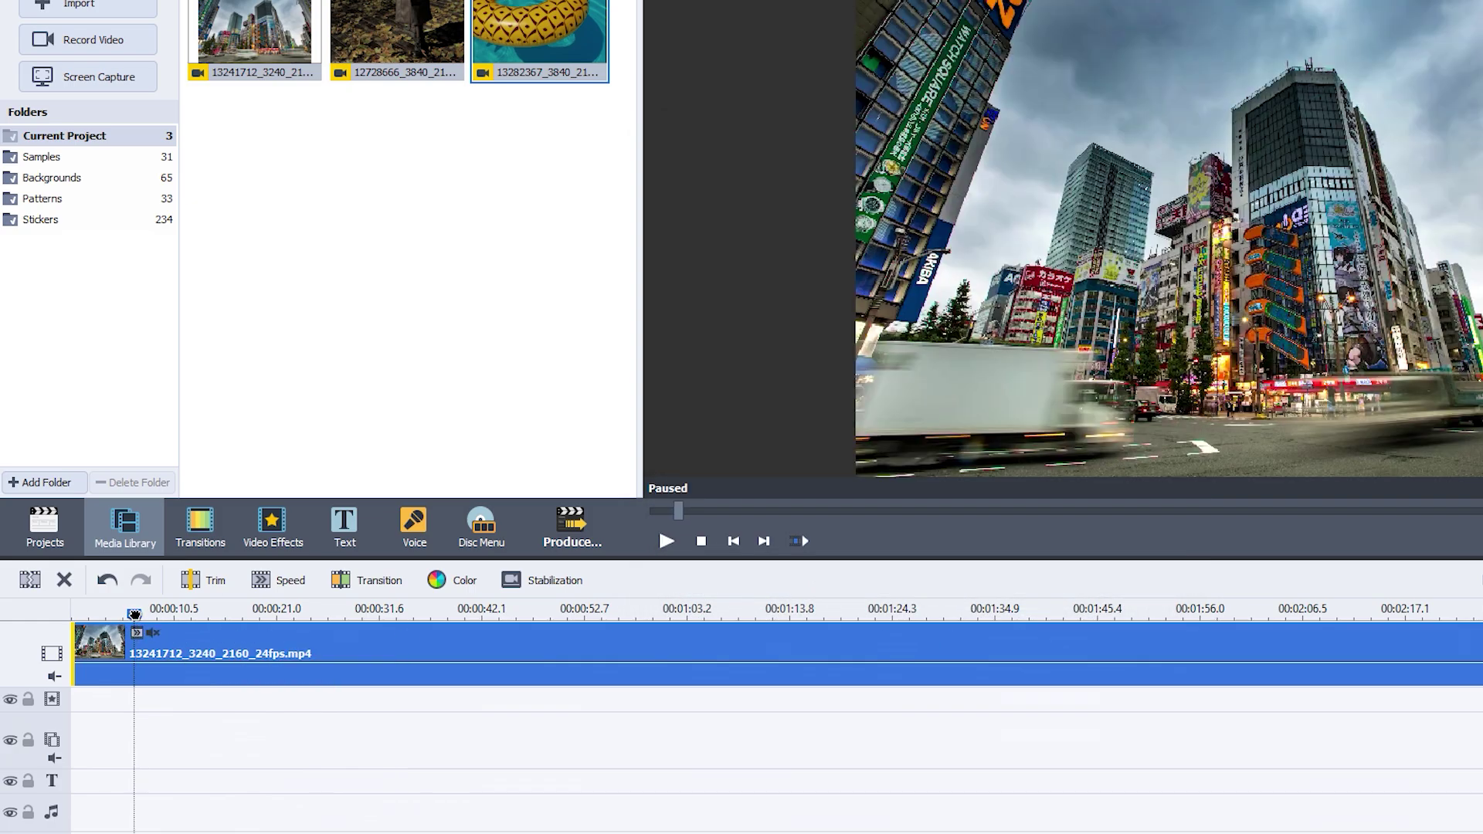
pyautogui.moveTo(135, 615); pyautogui.dragTo(68, 618)
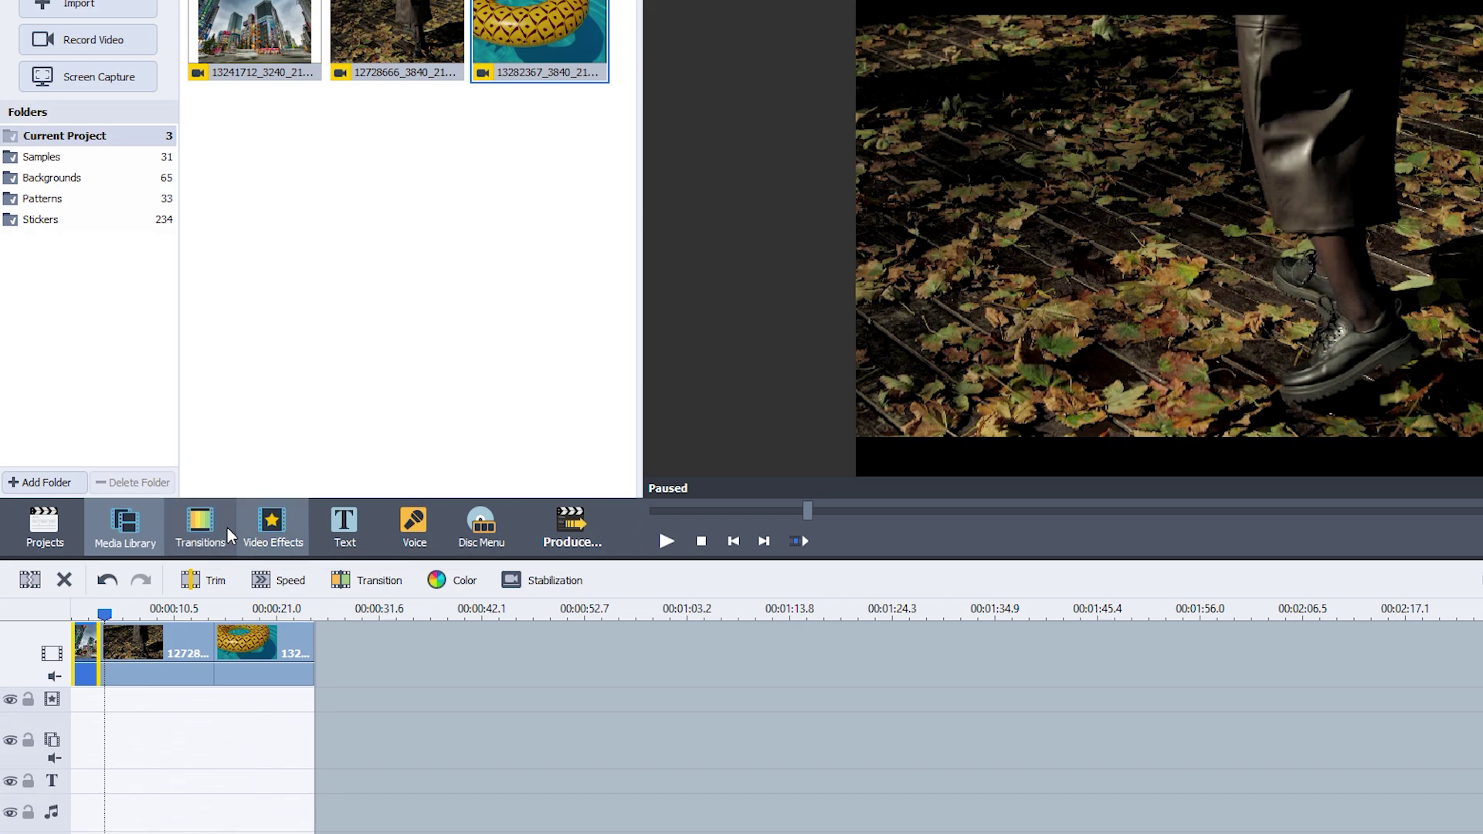
# Step: Place Slide Center Cross Out and Stencil Diamonds transitions between the three clips
pyautogui.click(223, 527)
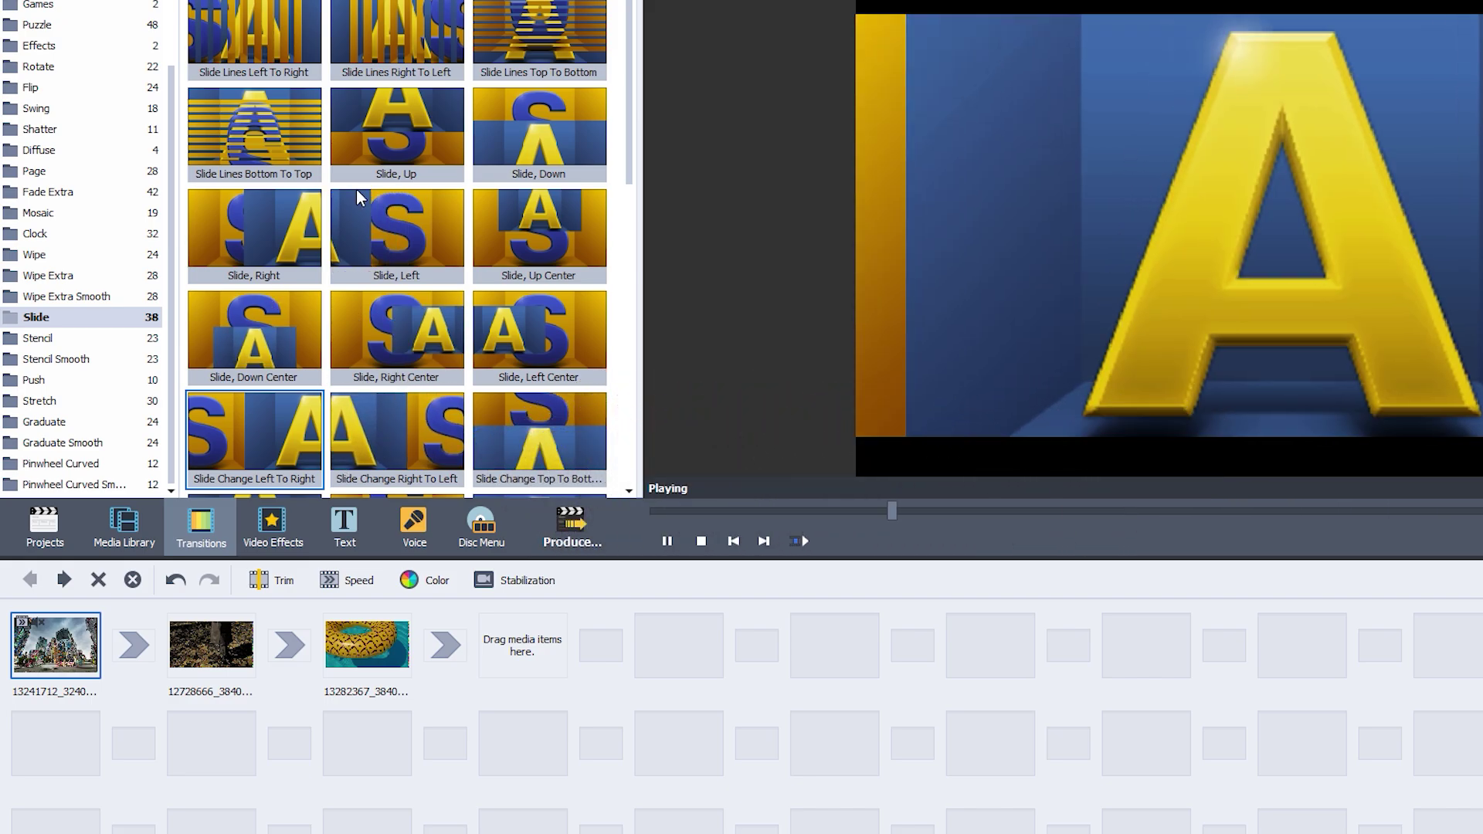
pyautogui.scroll(-5, 544, 335)
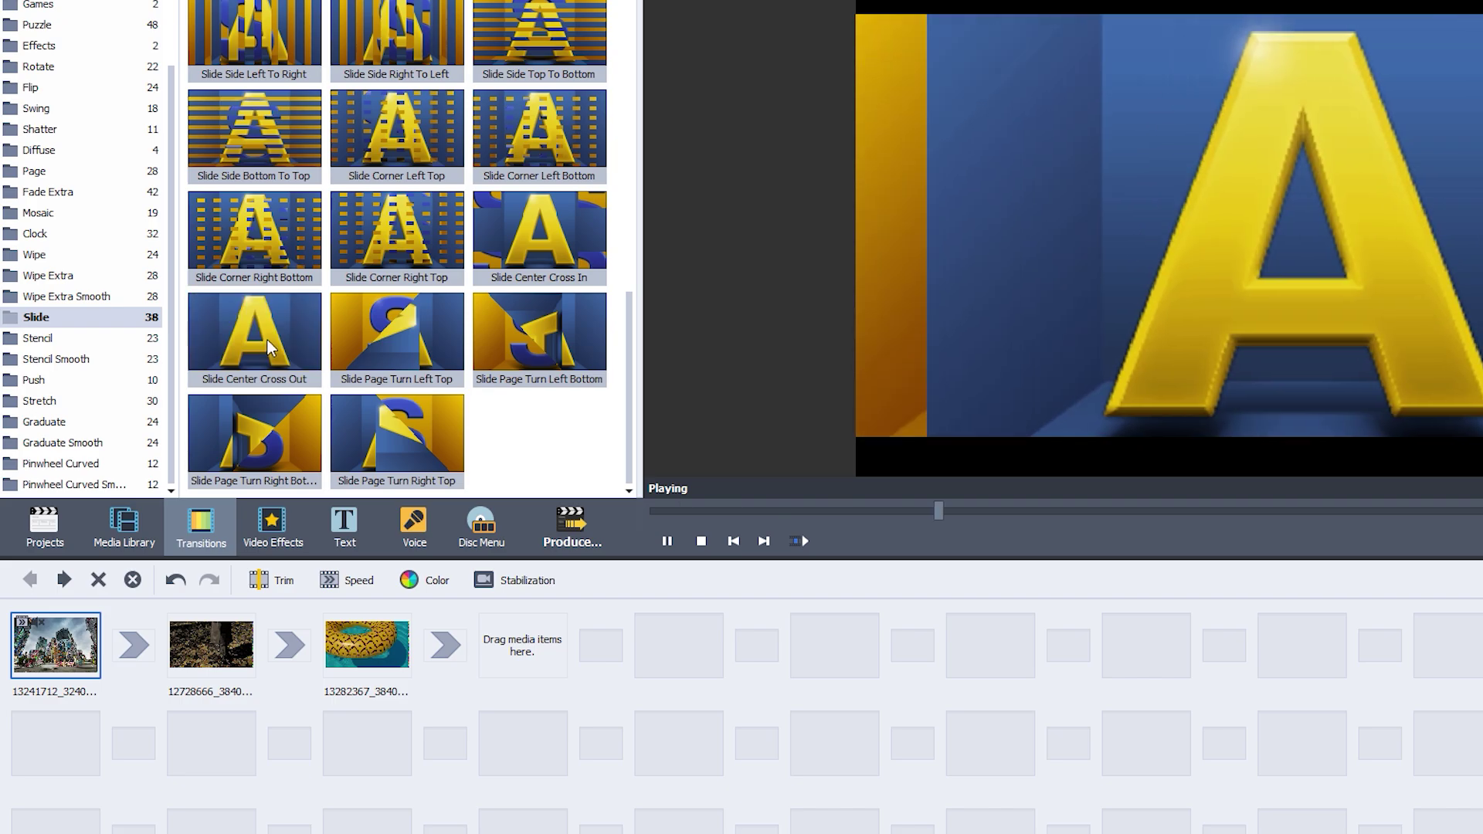
pyautogui.moveTo(259, 353); pyautogui.dragTo(133, 646)
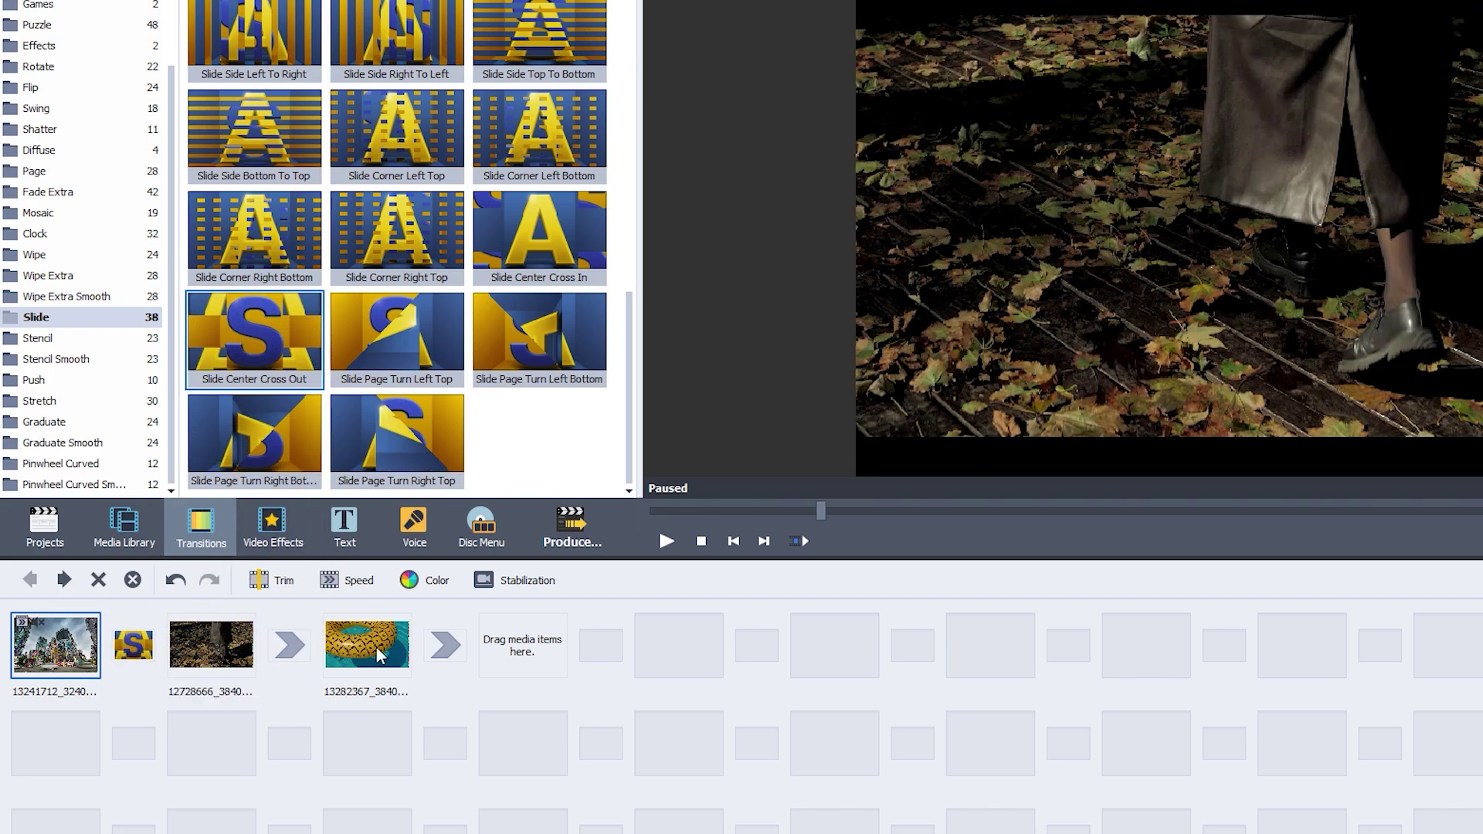
pyautogui.click(44, 422)
pyautogui.click(40, 338)
pyautogui.moveTo(413, 277); pyautogui.dragTo(290, 645)
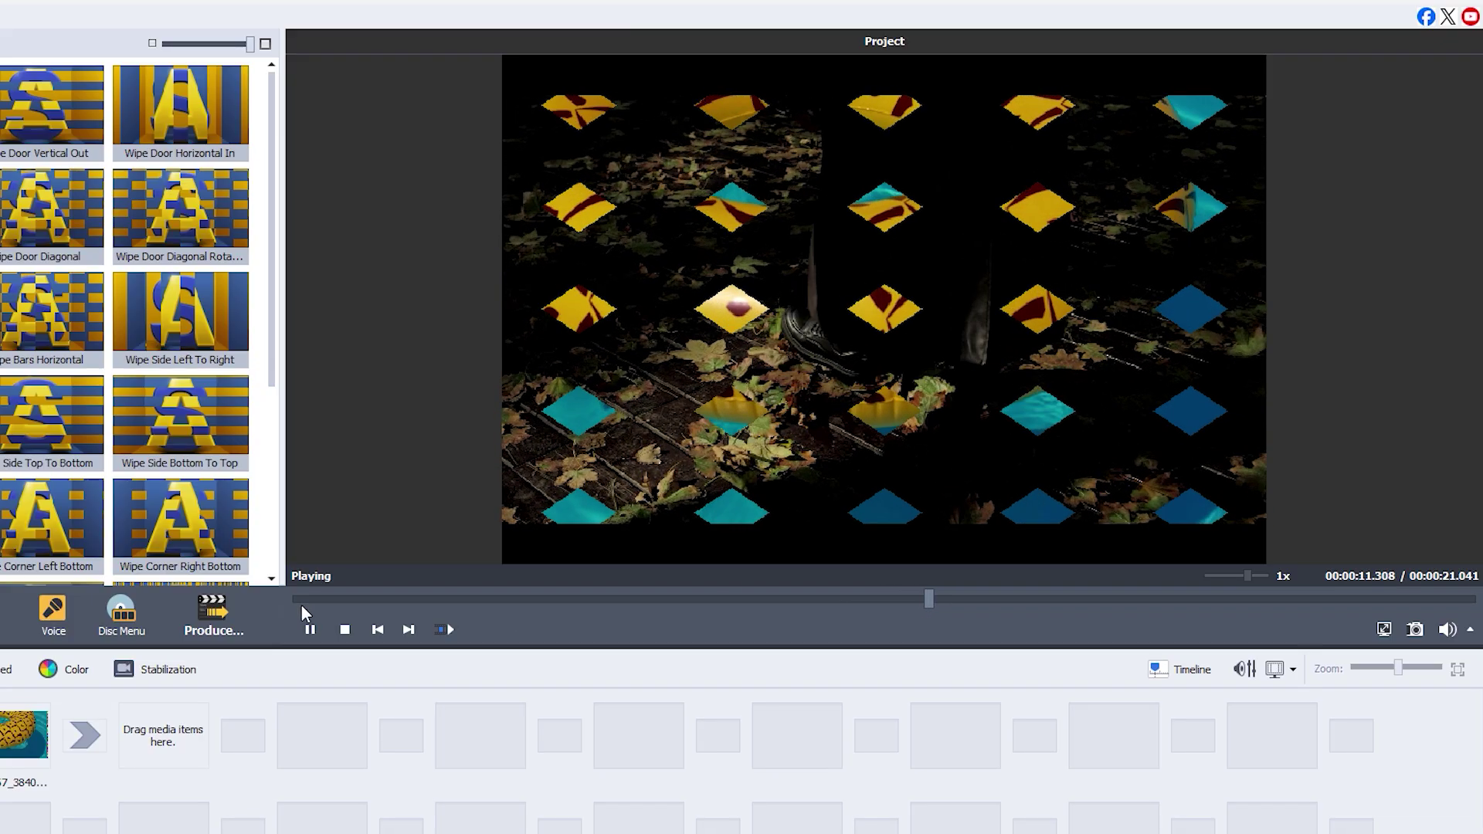
# Step: Shorten the first transition to 1 second and play it back to check
pyautogui.click(0, 635)
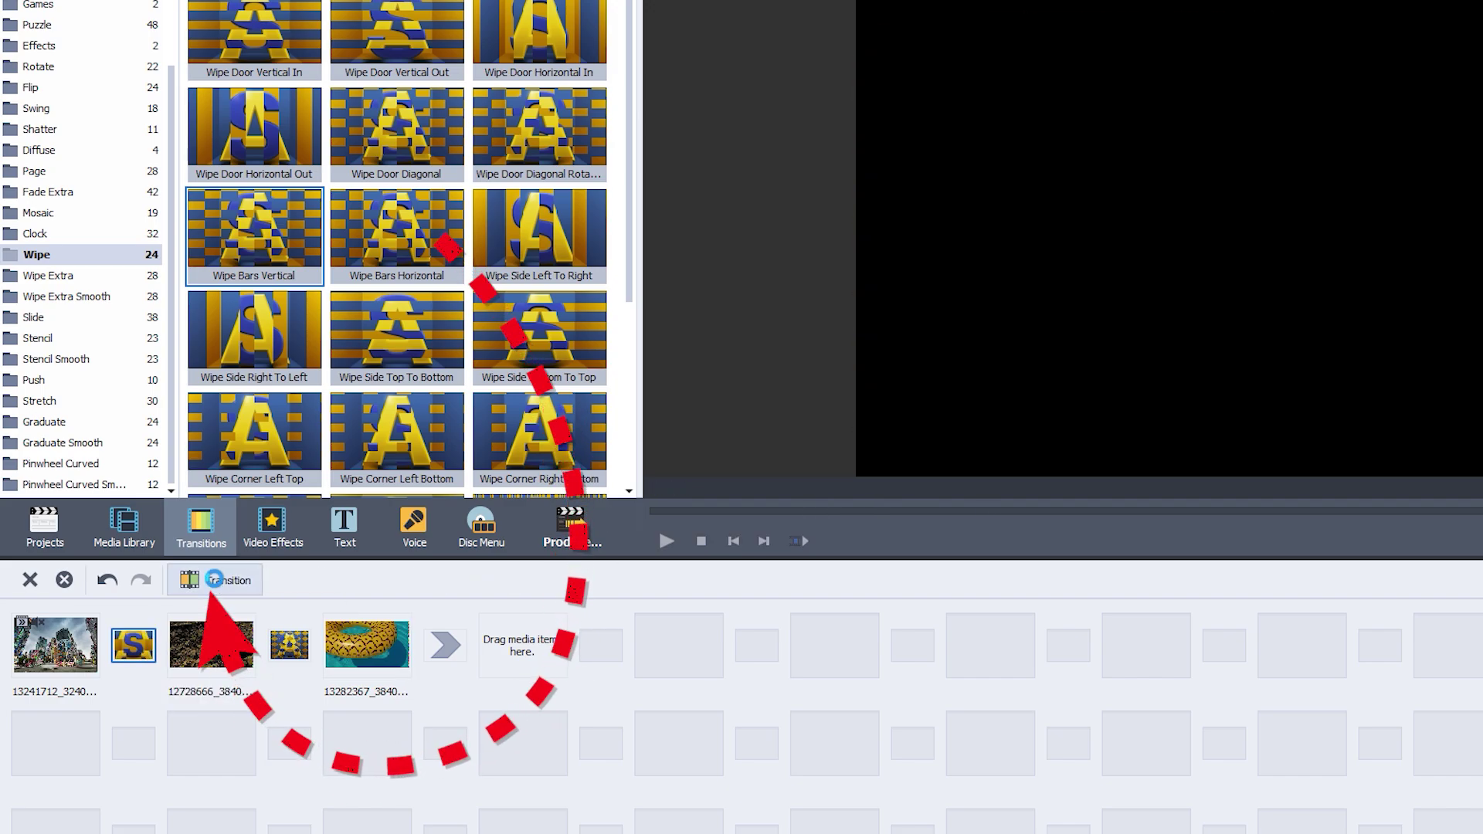
pyautogui.click(205, 581)
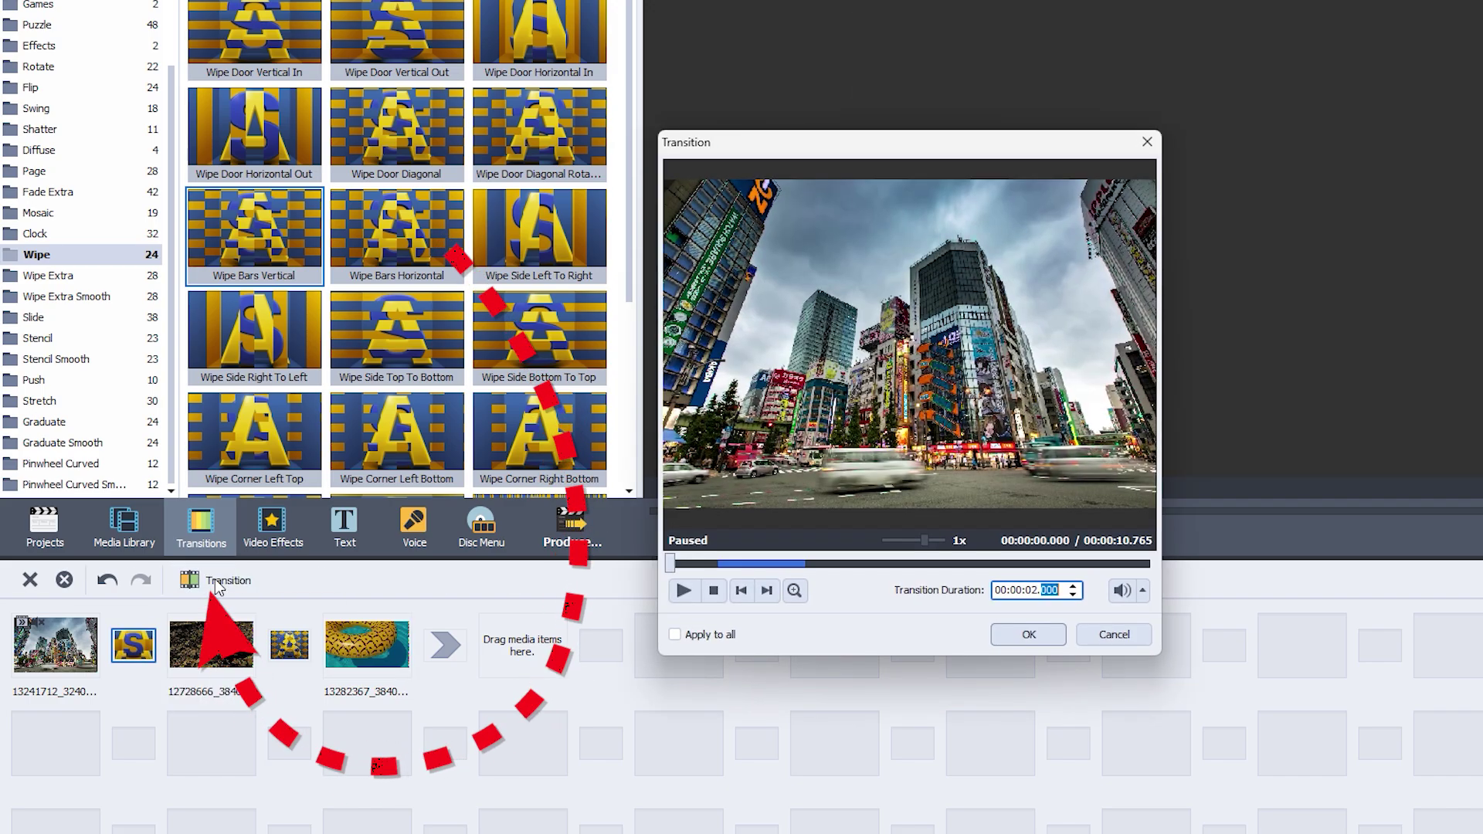
pyautogui.click(1033, 590)
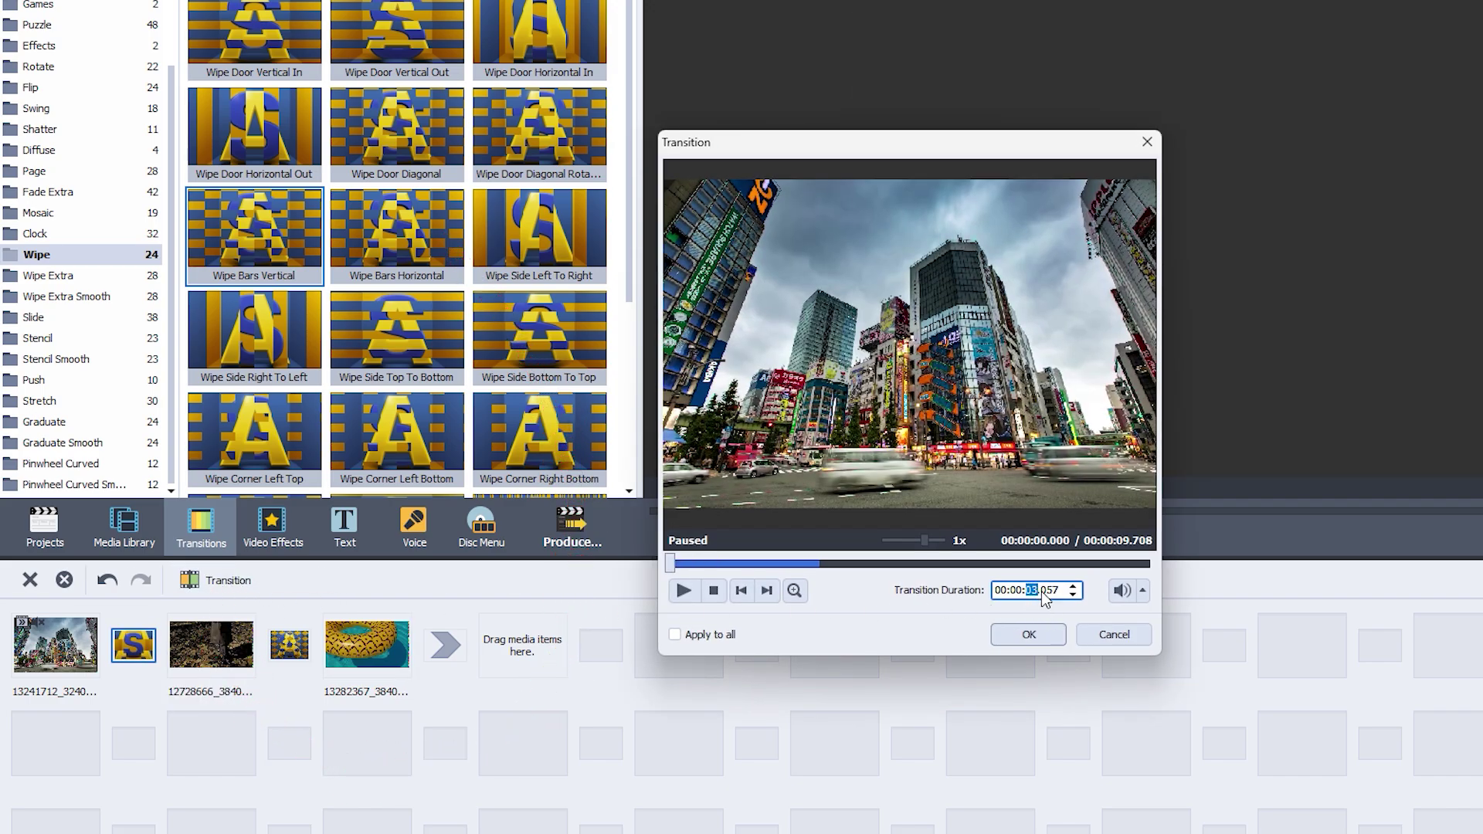
pyautogui.write('01')
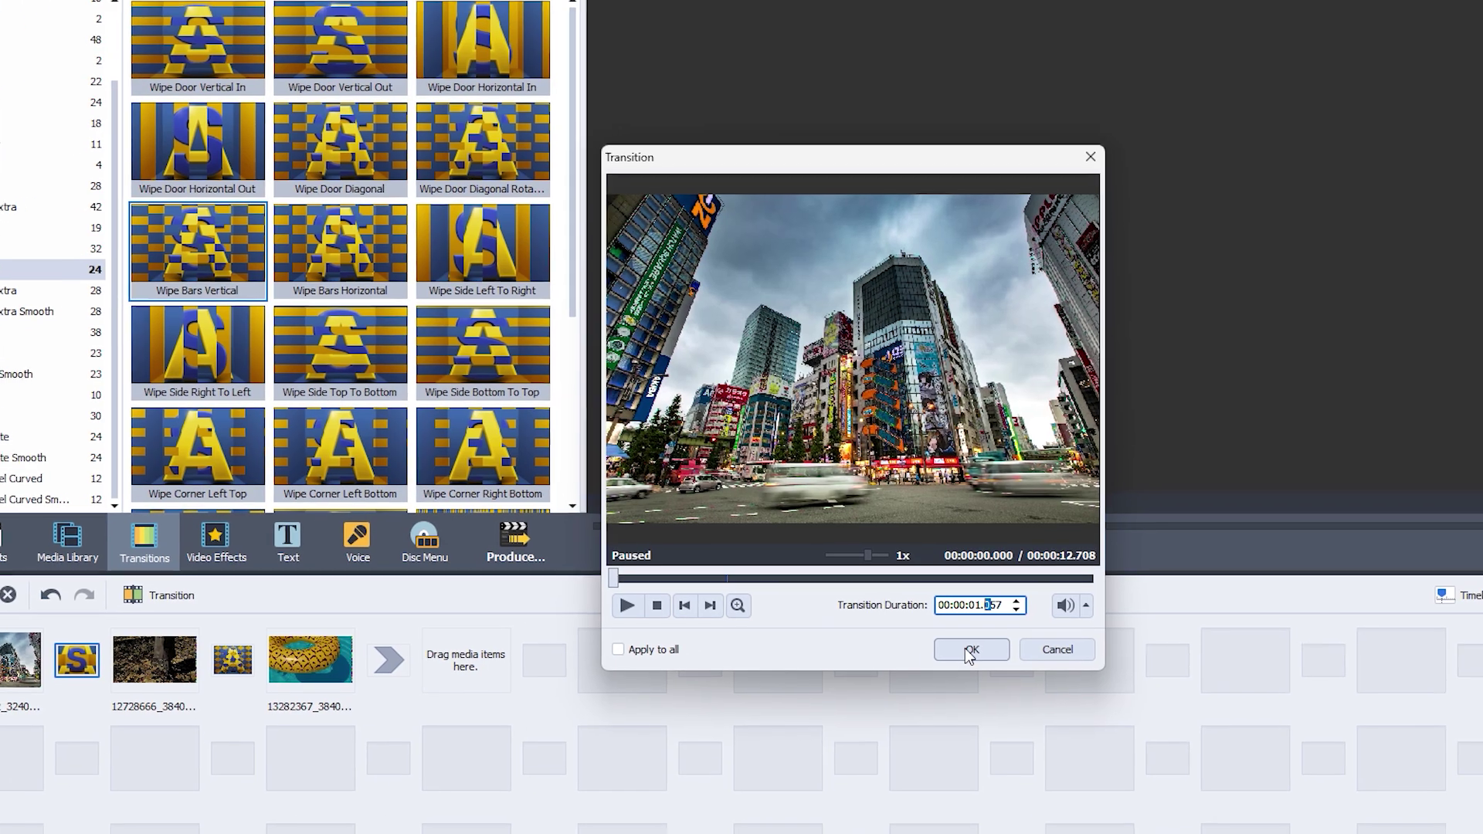
pyautogui.click(970, 650)
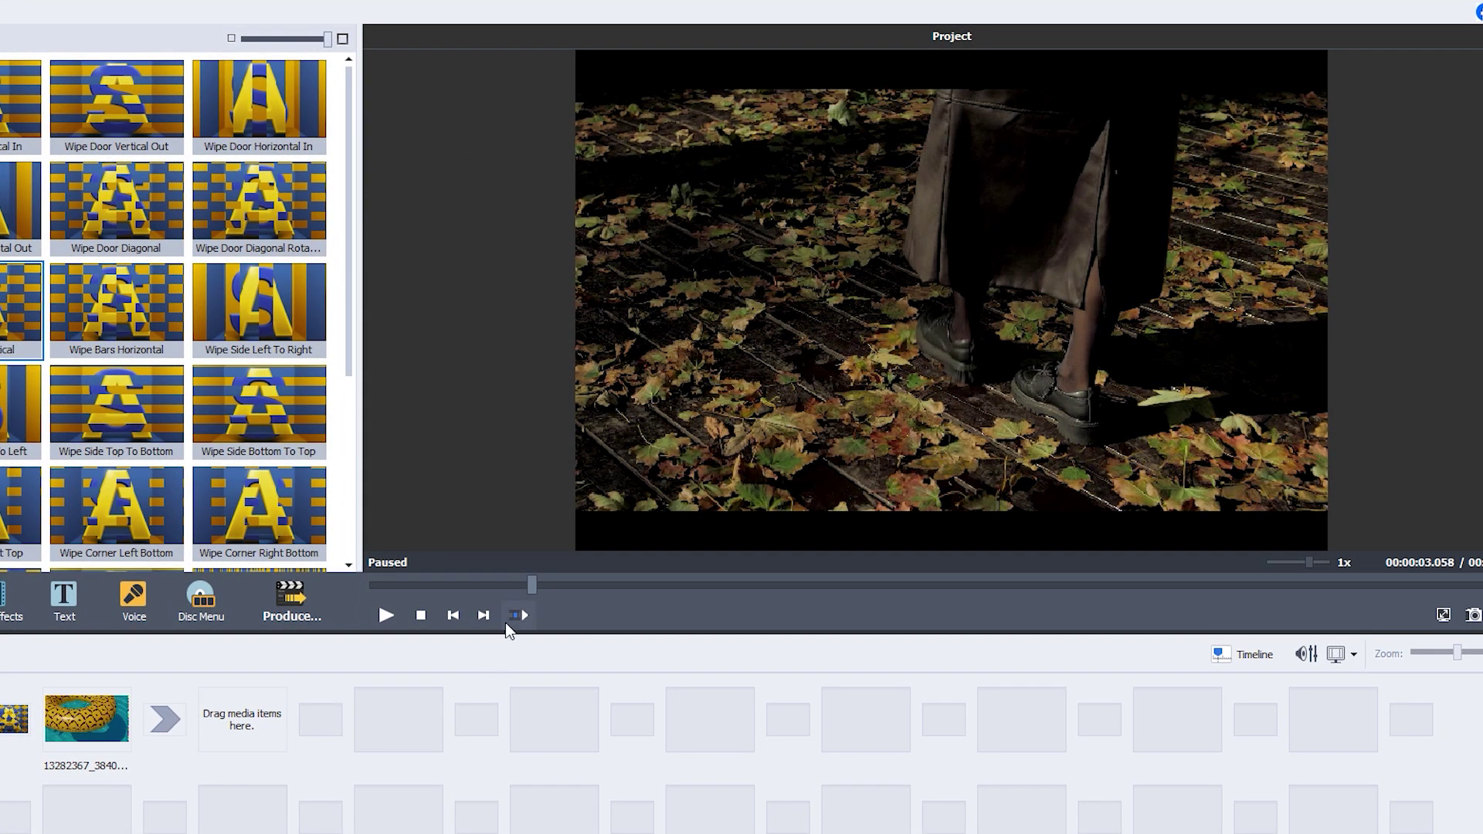
pyautogui.moveTo(534, 590); pyautogui.dragTo(474, 580)
pyautogui.click(519, 616)
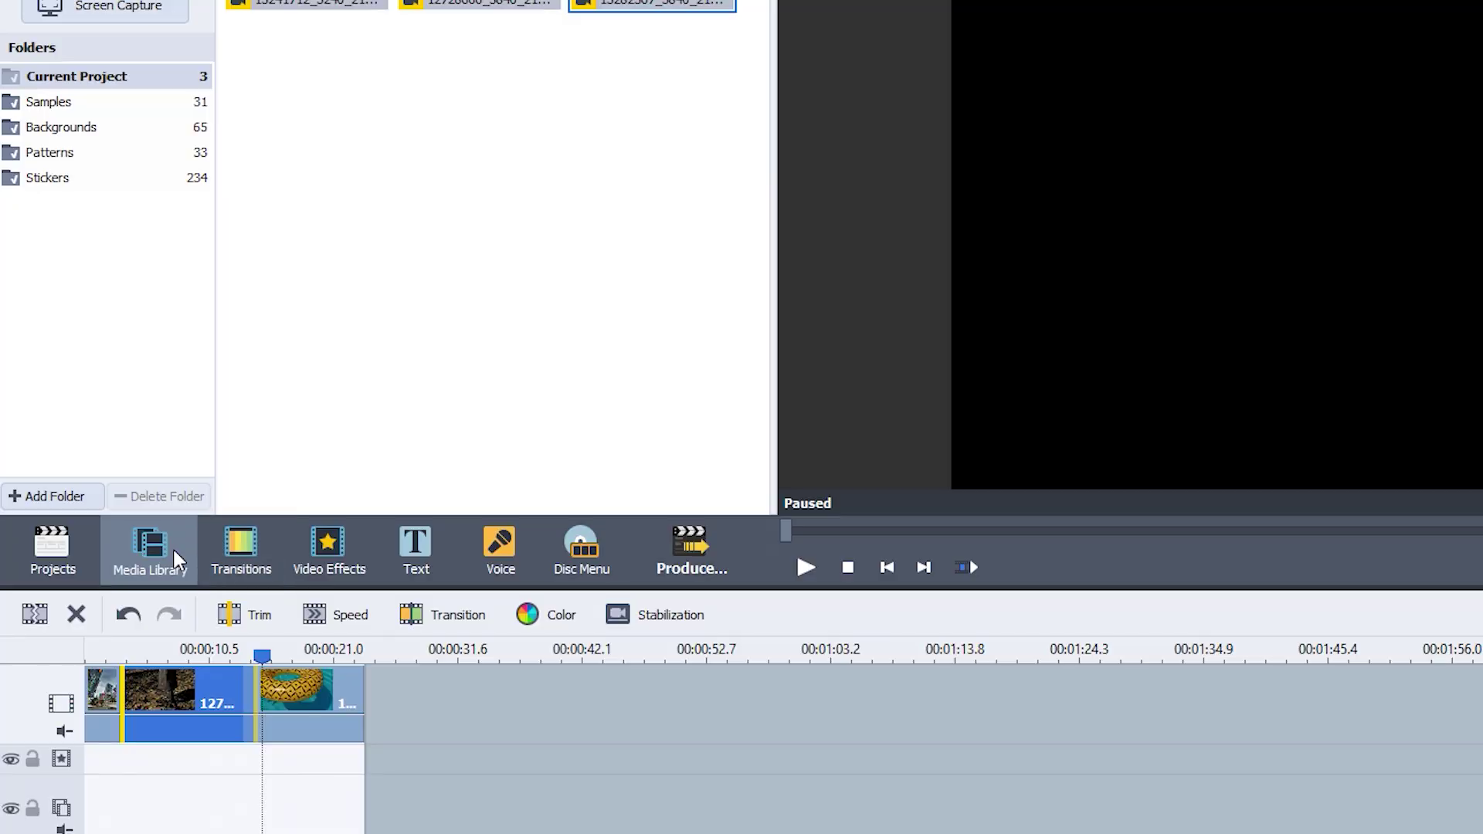
# Step: Add a Snow effect to the effects track and shorten it from one minute to a few seconds
pyautogui.moveTo(262, 656); pyautogui.dragTo(172, 656)
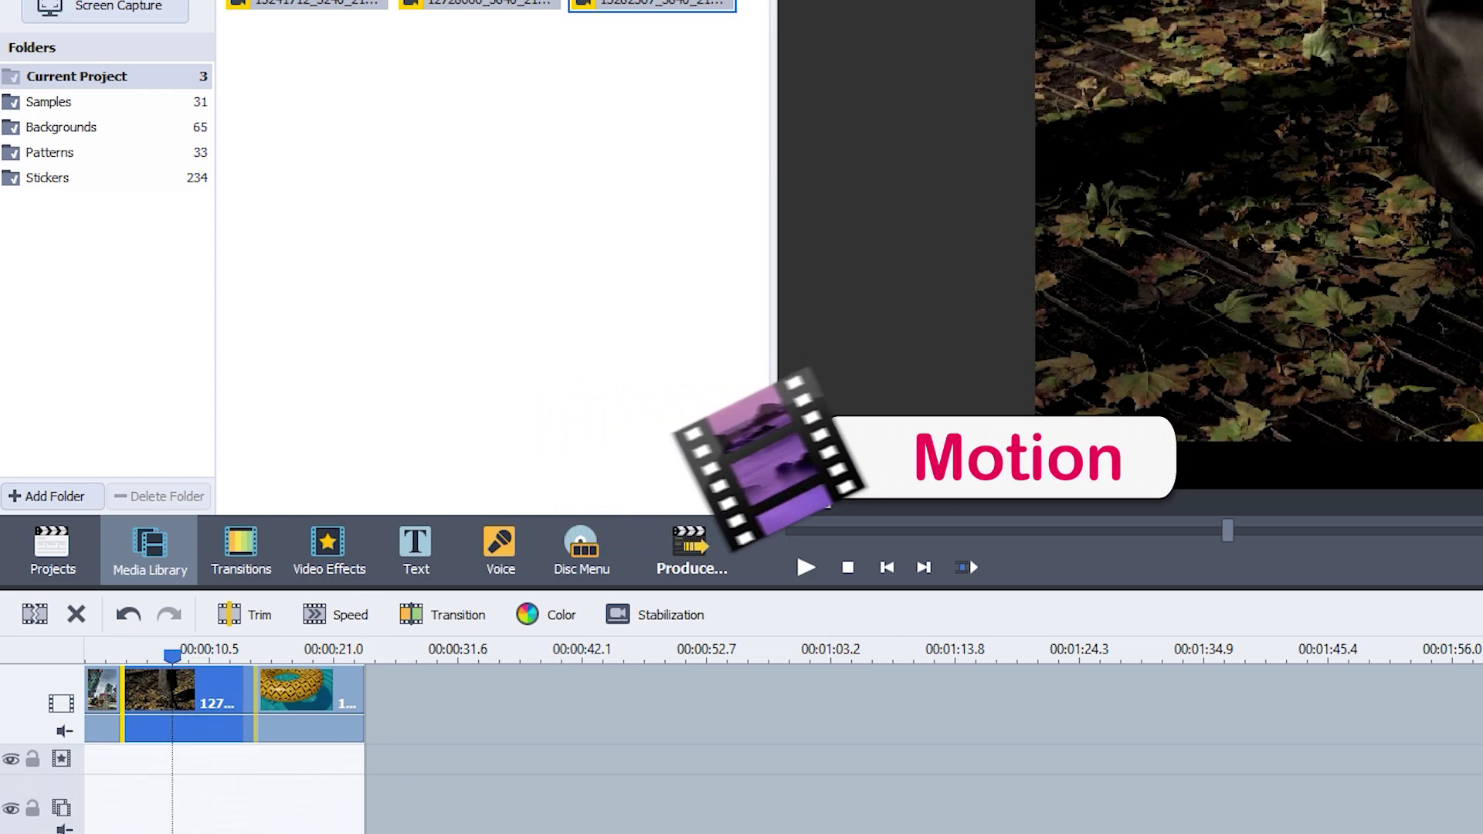
pyautogui.click(327, 572)
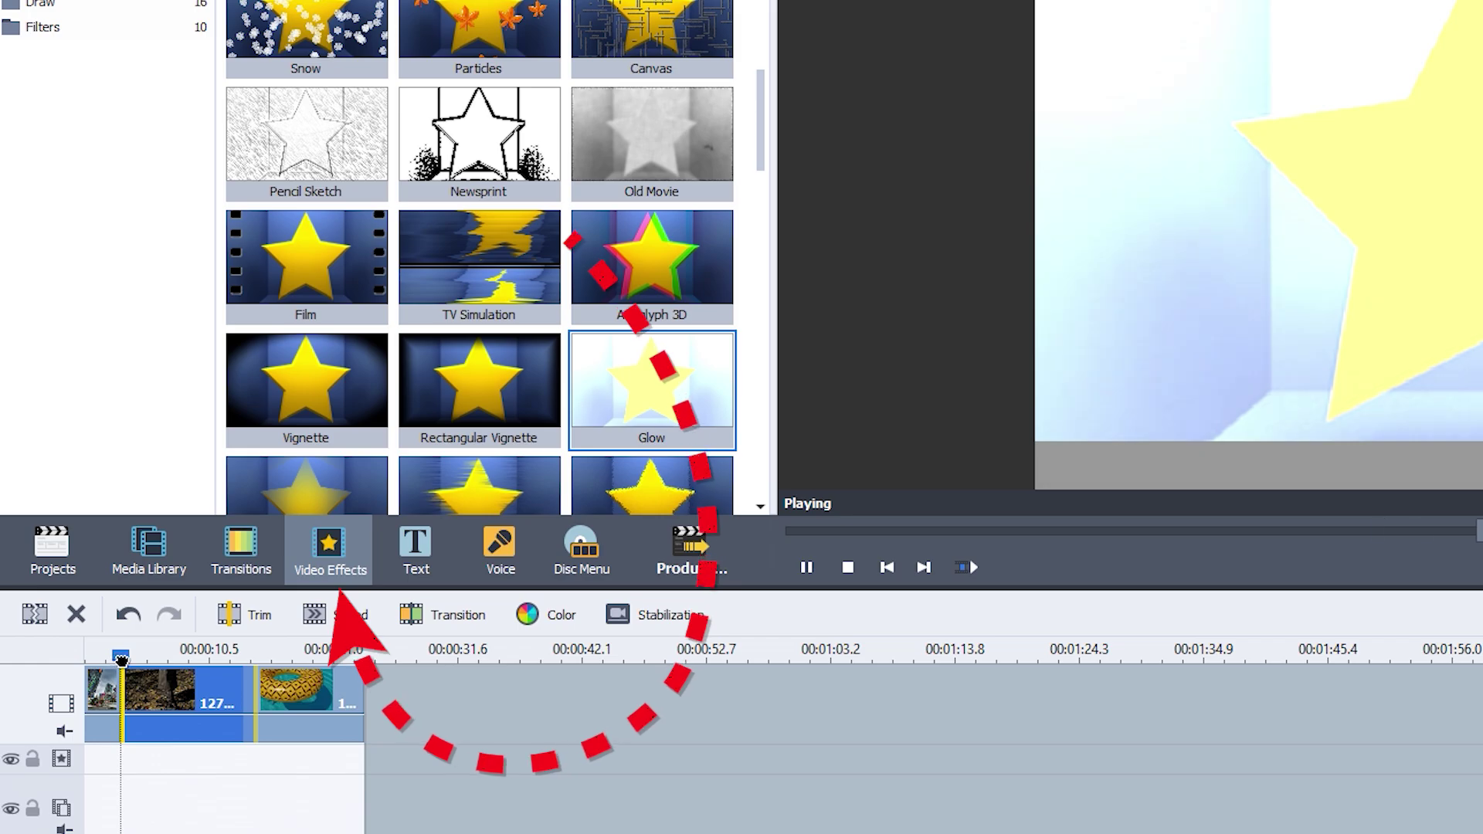
pyautogui.moveTo(321, 35); pyautogui.dragTo(122, 761)
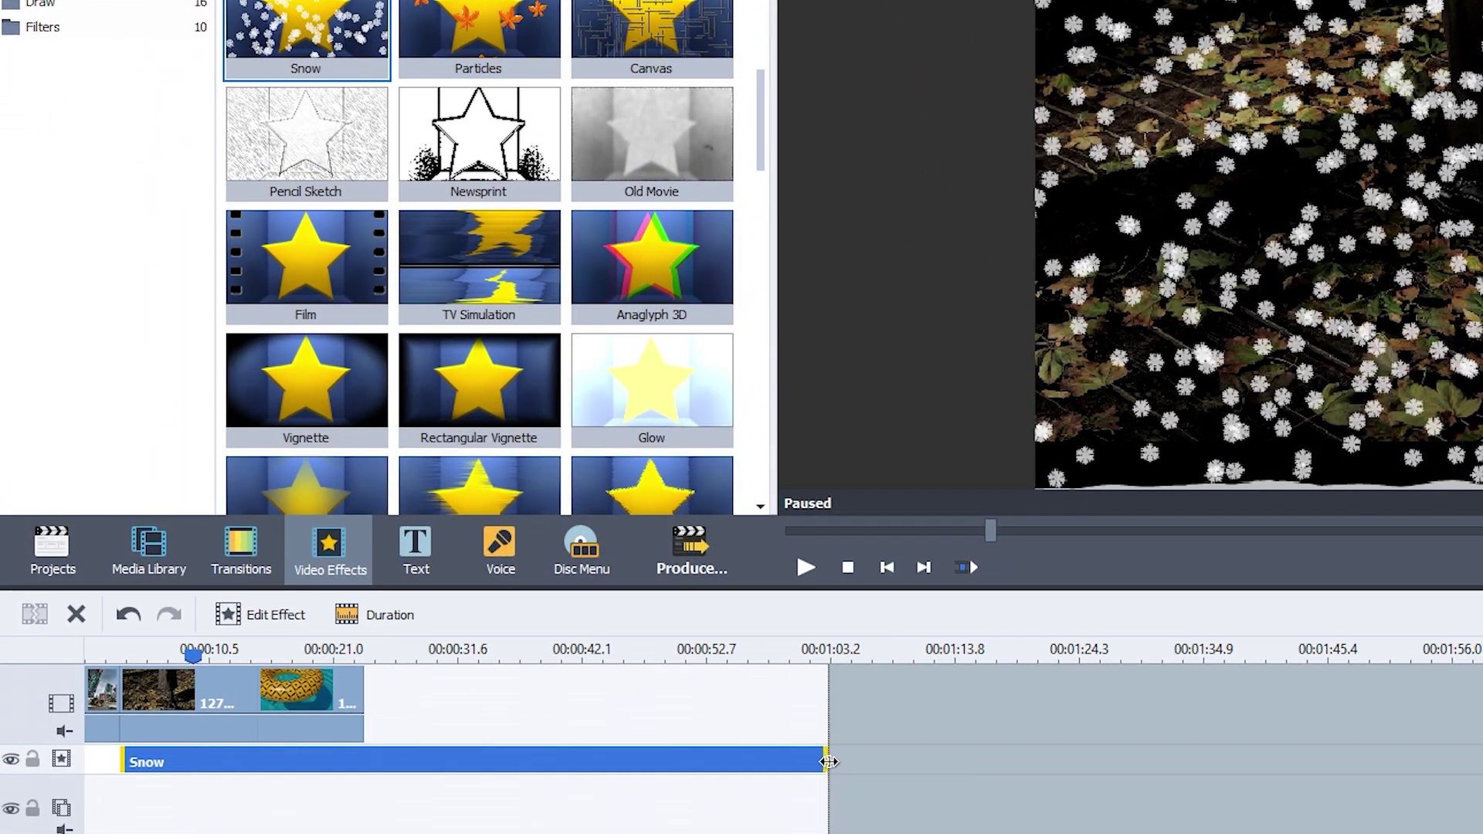
pyautogui.moveTo(828, 763); pyautogui.dragTo(176, 765)
pyautogui.moveTo(173, 657); pyautogui.dragTo(156, 657)
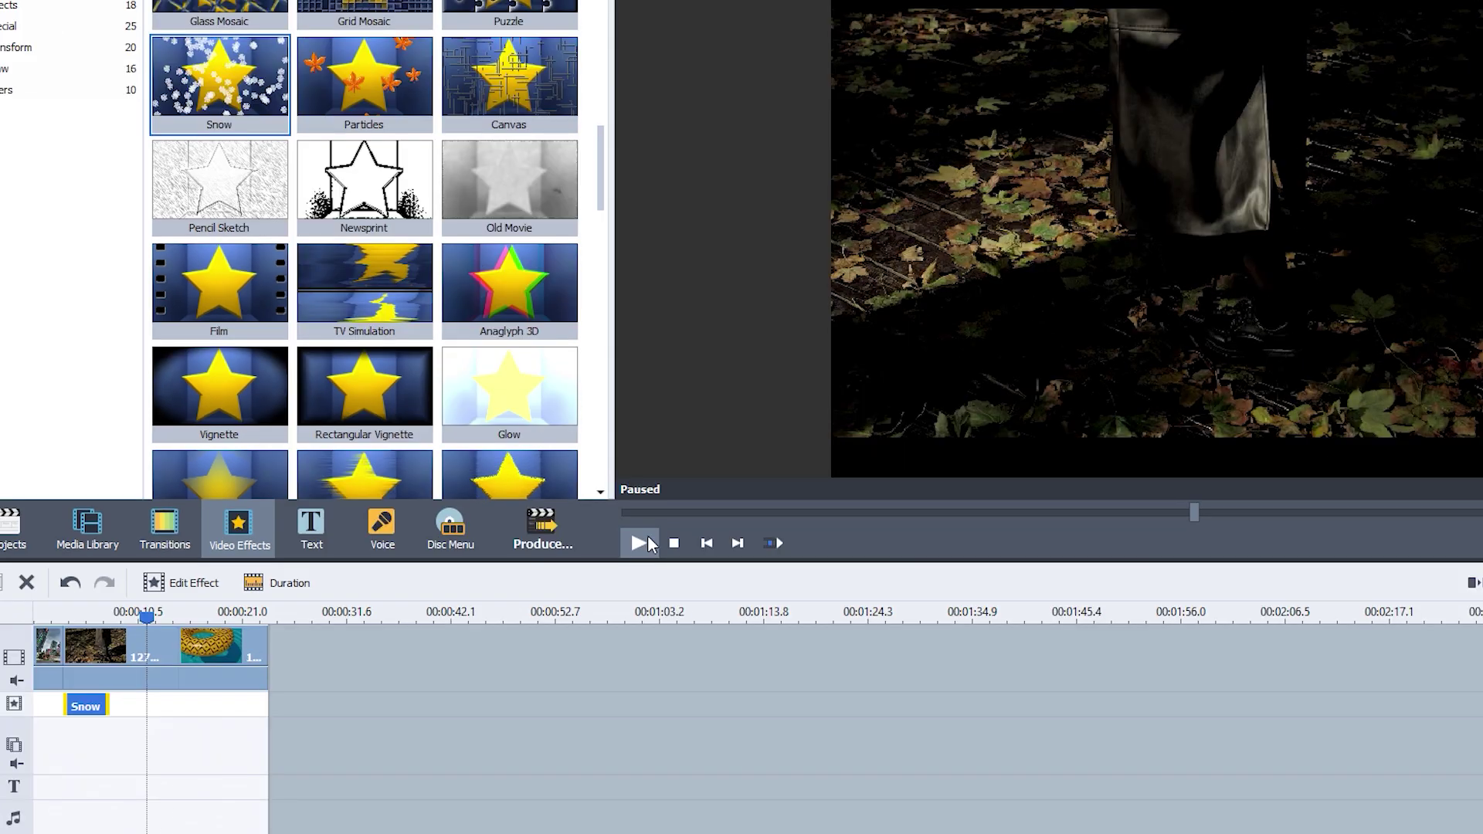
# Step: Add a Mirror effect over the pineapple float clip and open its settings
pyautogui.scroll(-5, 505, 174)
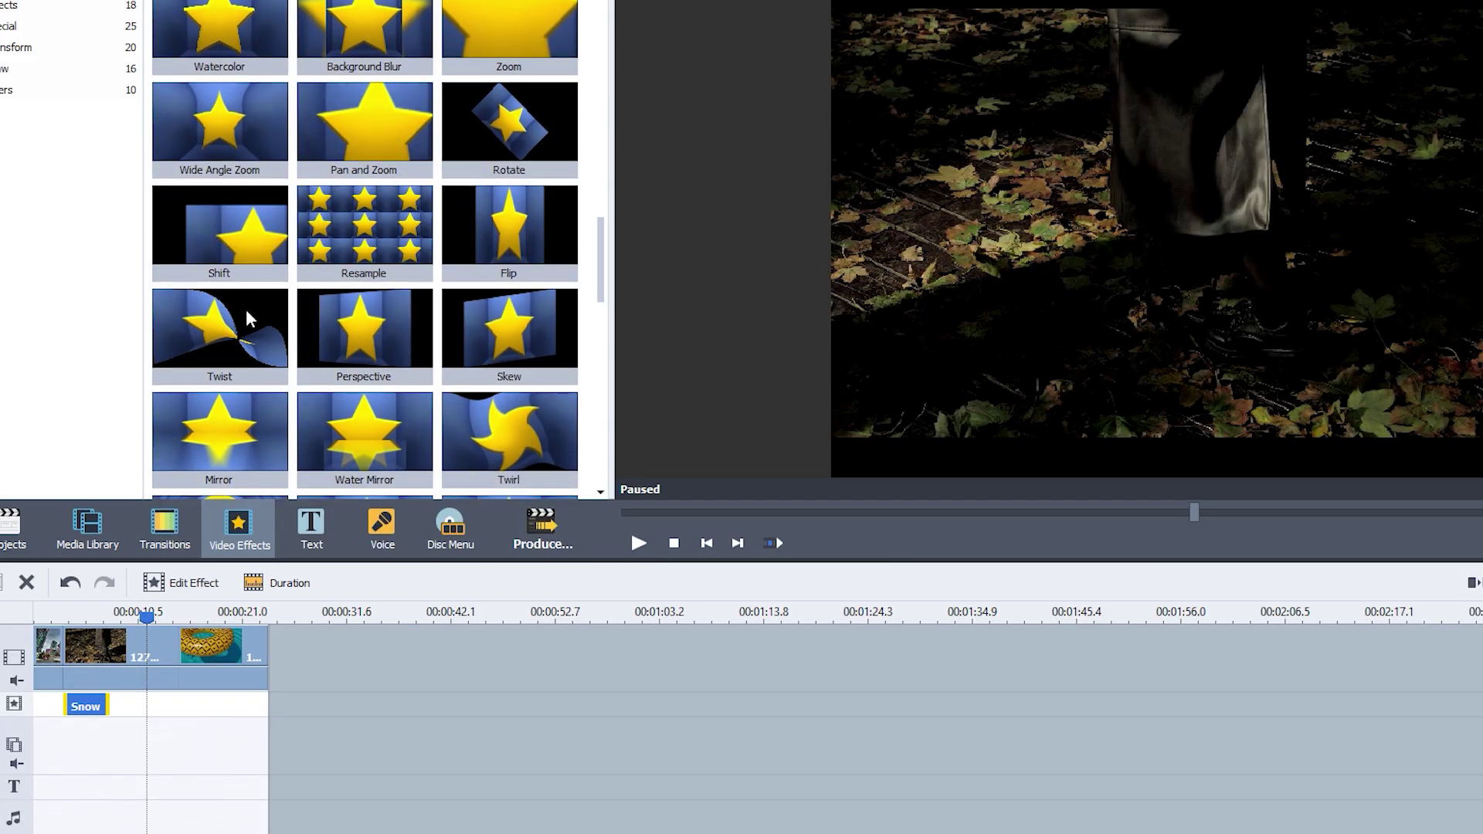
pyautogui.moveTo(247, 470); pyautogui.dragTo(183, 704)
pyautogui.click(166, 615)
pyautogui.moveTo(165, 616); pyautogui.dragTo(187, 619)
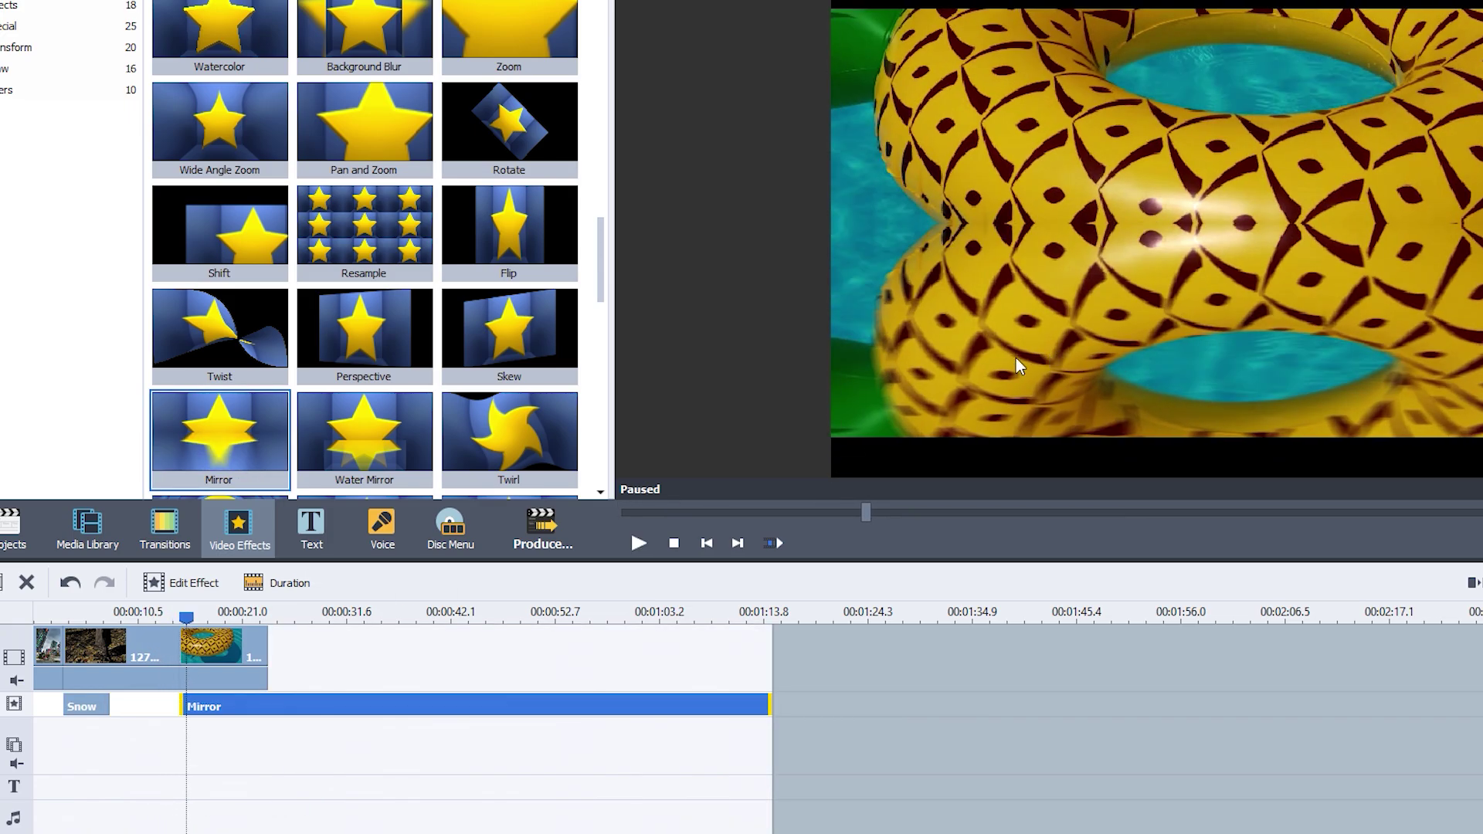
pyautogui.doubleClick(711, 705)
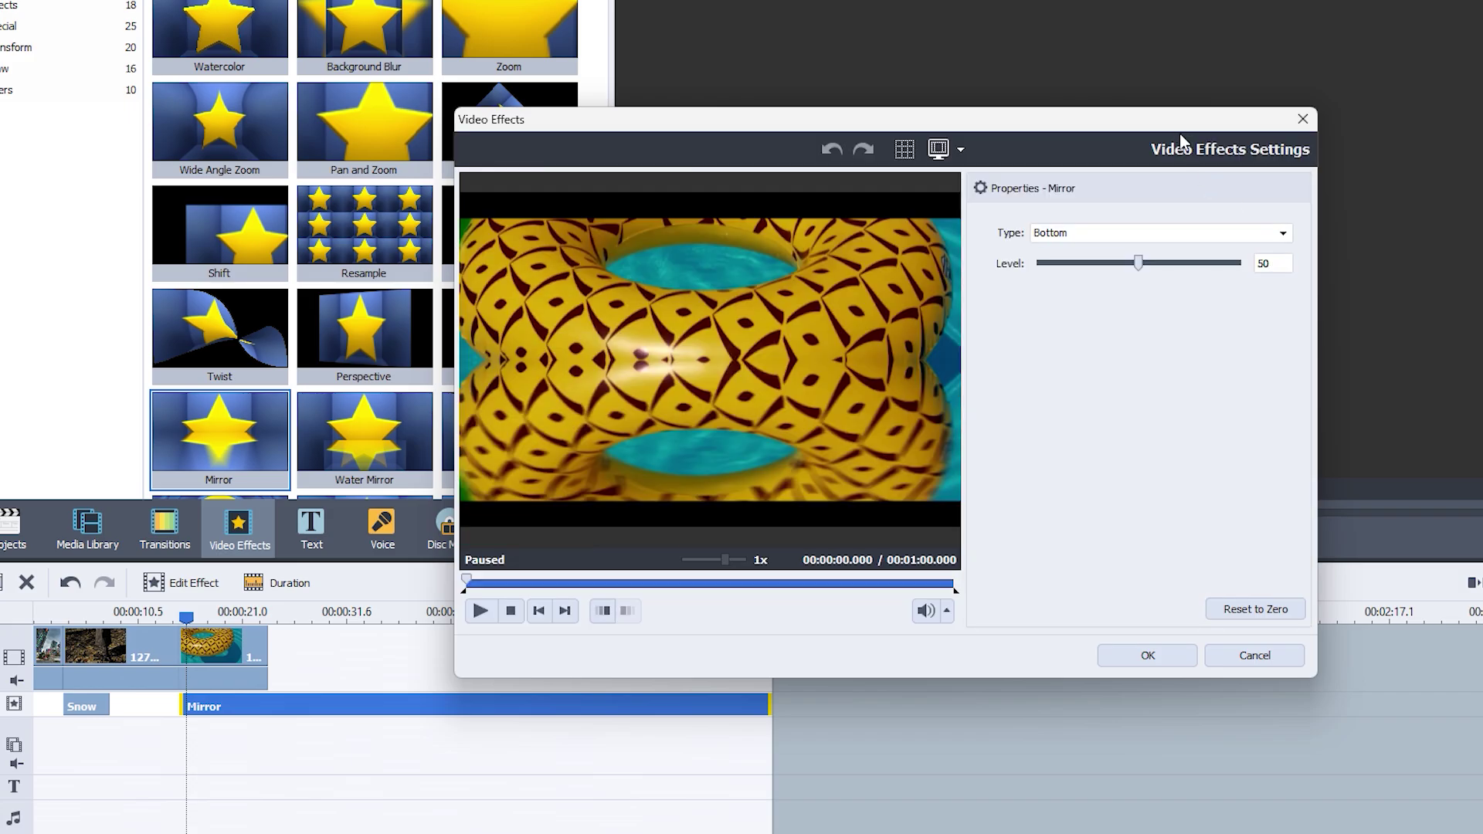
pyautogui.moveTo(1177, 131); pyautogui.dragTo(917, 294)
# Step: Set the Mirror level to 47 and its type to Top, after trying Left and Right
pyautogui.moveTo(896, 435)
pyautogui.mouseDown()
pyautogui.moveTo(831, 432)
pyautogui.moveTo(935, 433)
pyautogui.moveTo(886, 437)
pyautogui.mouseUp()
pyautogui.click(913, 400)
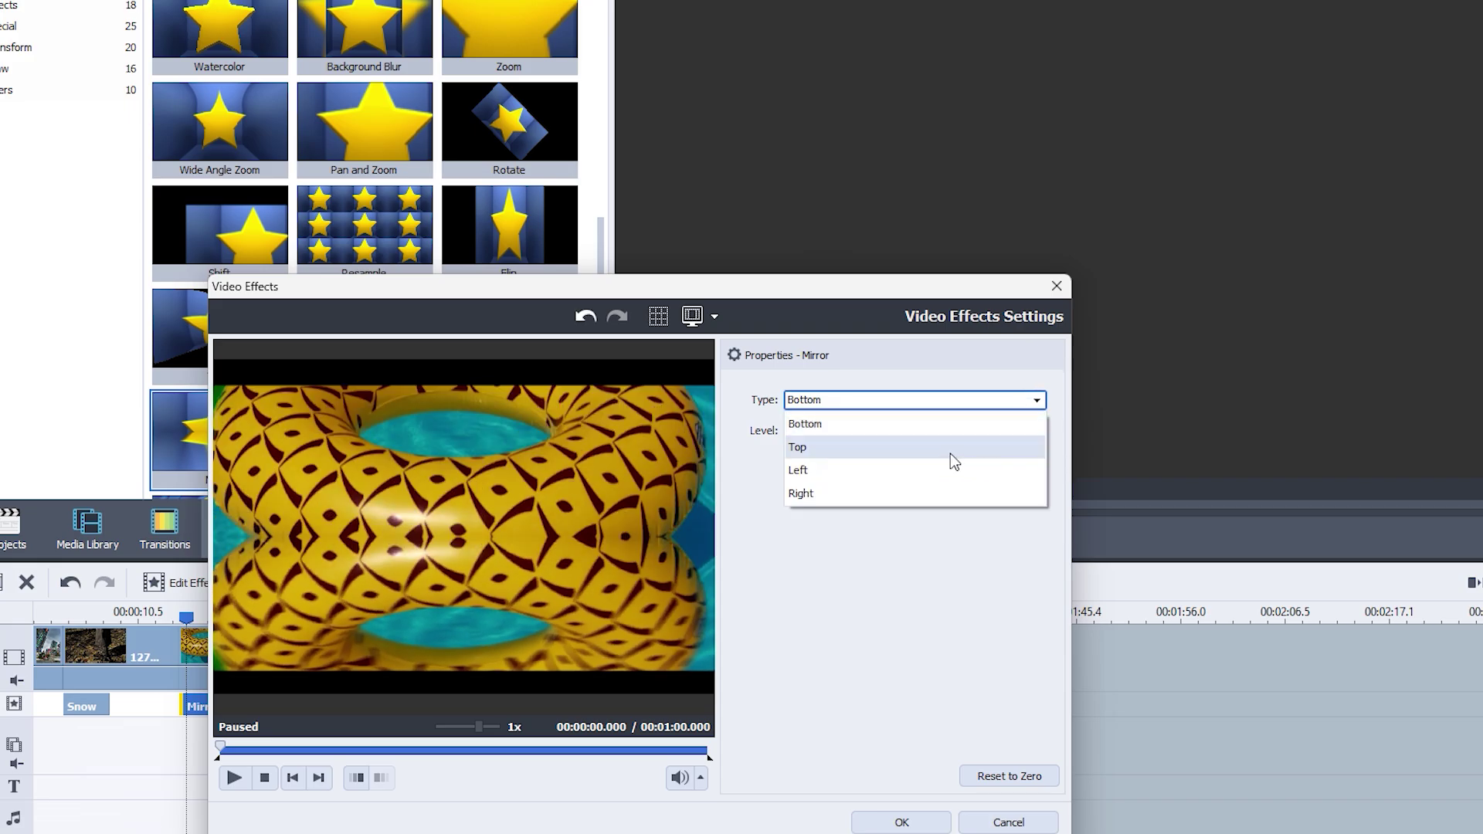
pyautogui.click(954, 452)
pyautogui.click(927, 401)
pyautogui.click(957, 479)
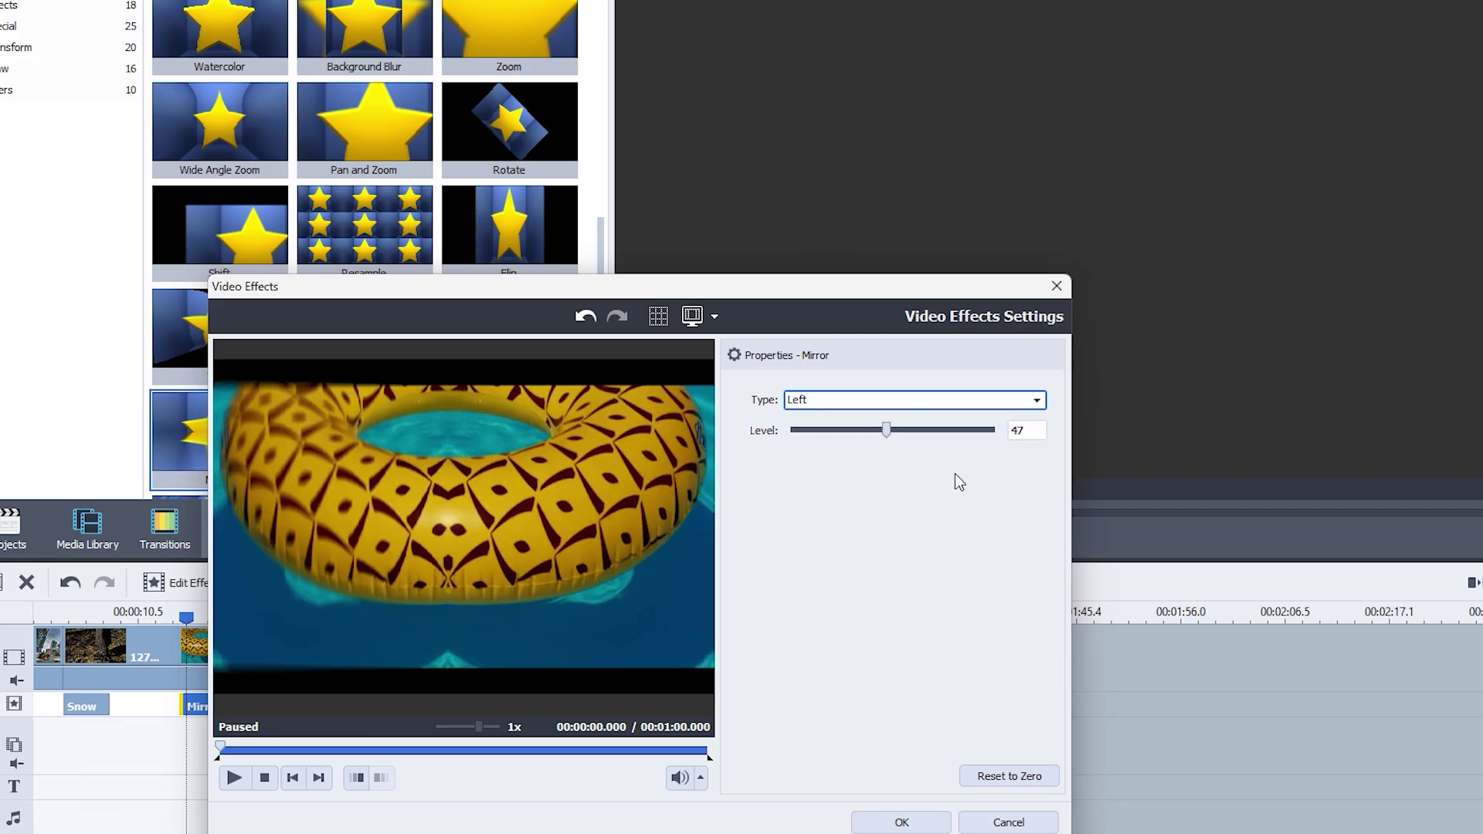
pyautogui.click(950, 400)
pyautogui.click(933, 496)
pyautogui.click(938, 402)
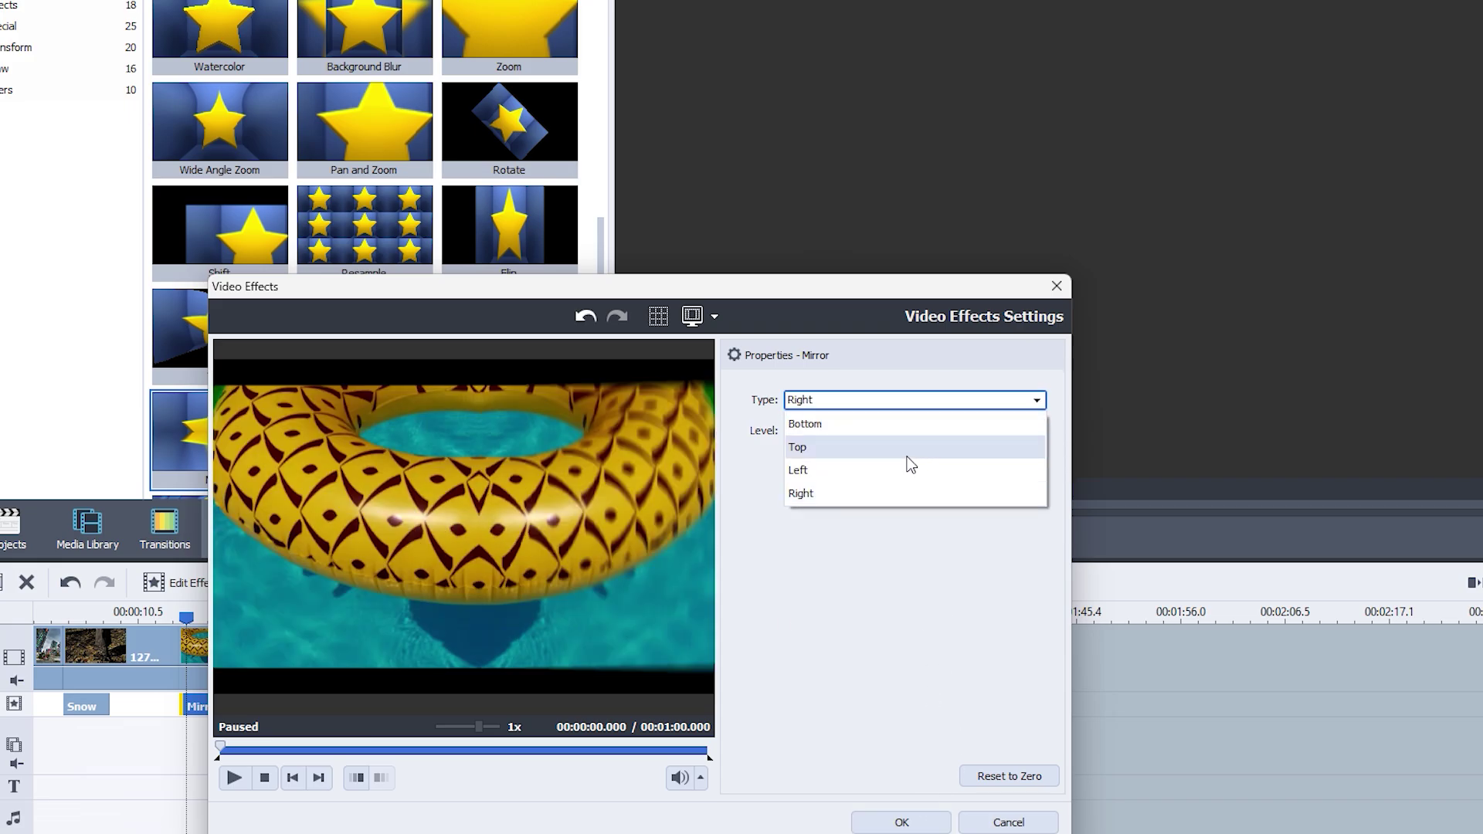
pyautogui.click(910, 458)
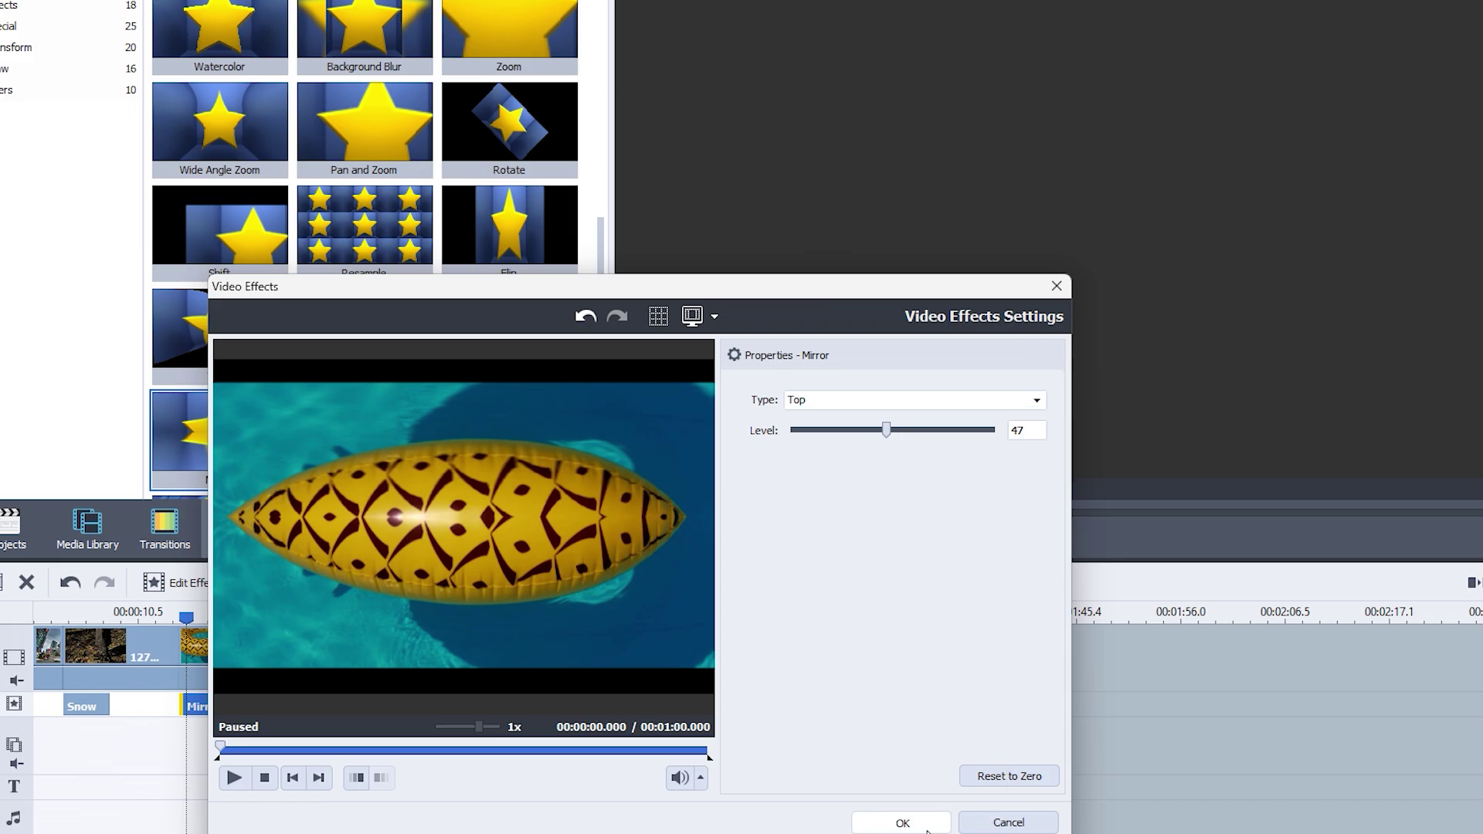
# Step: Confirm the Mirror settings and place the Credits (black) title on the text track
pyautogui.click(901, 822)
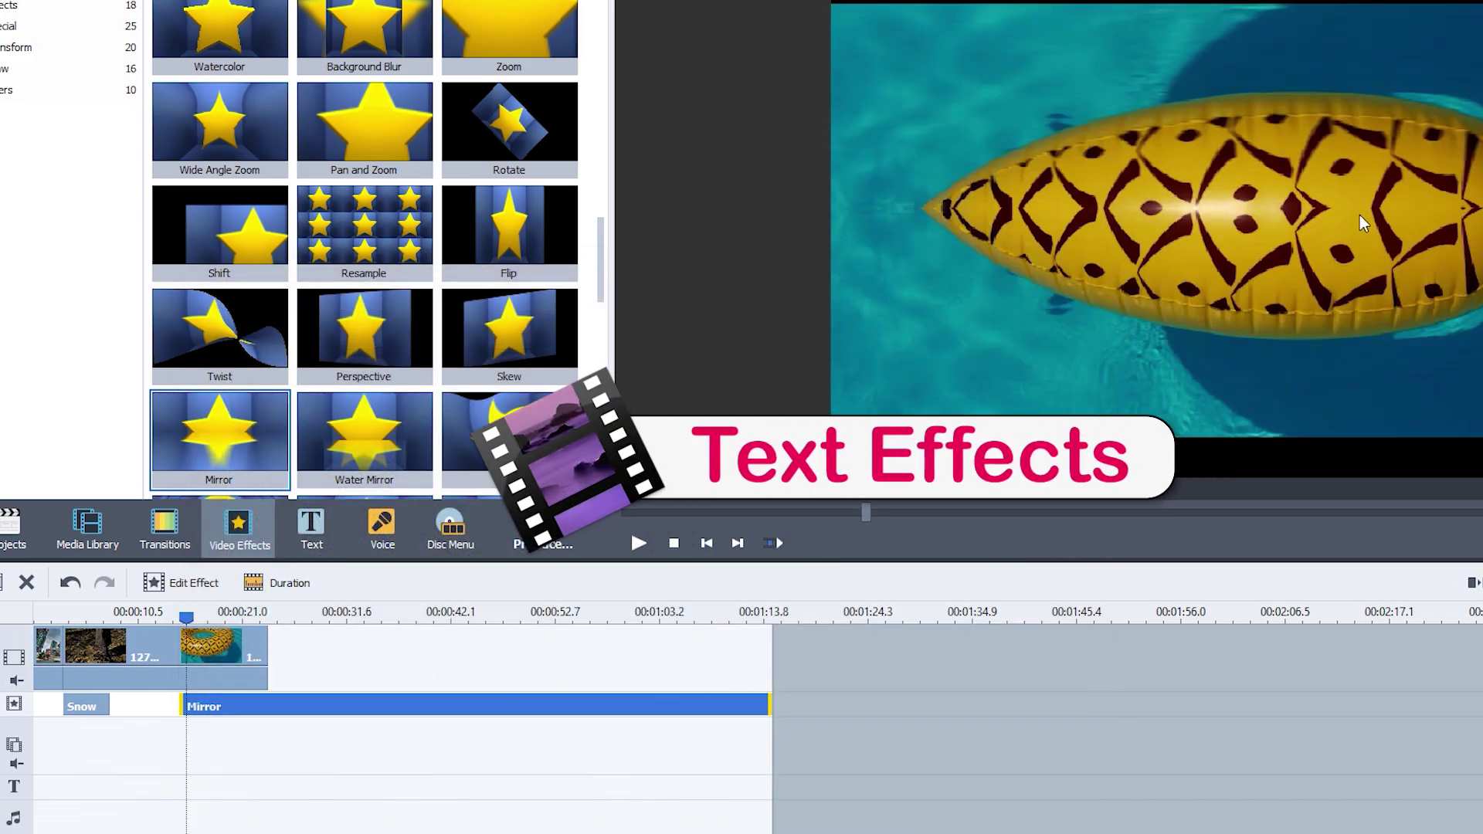
pyautogui.click(312, 544)
pyautogui.scroll(-10, 445, 390)
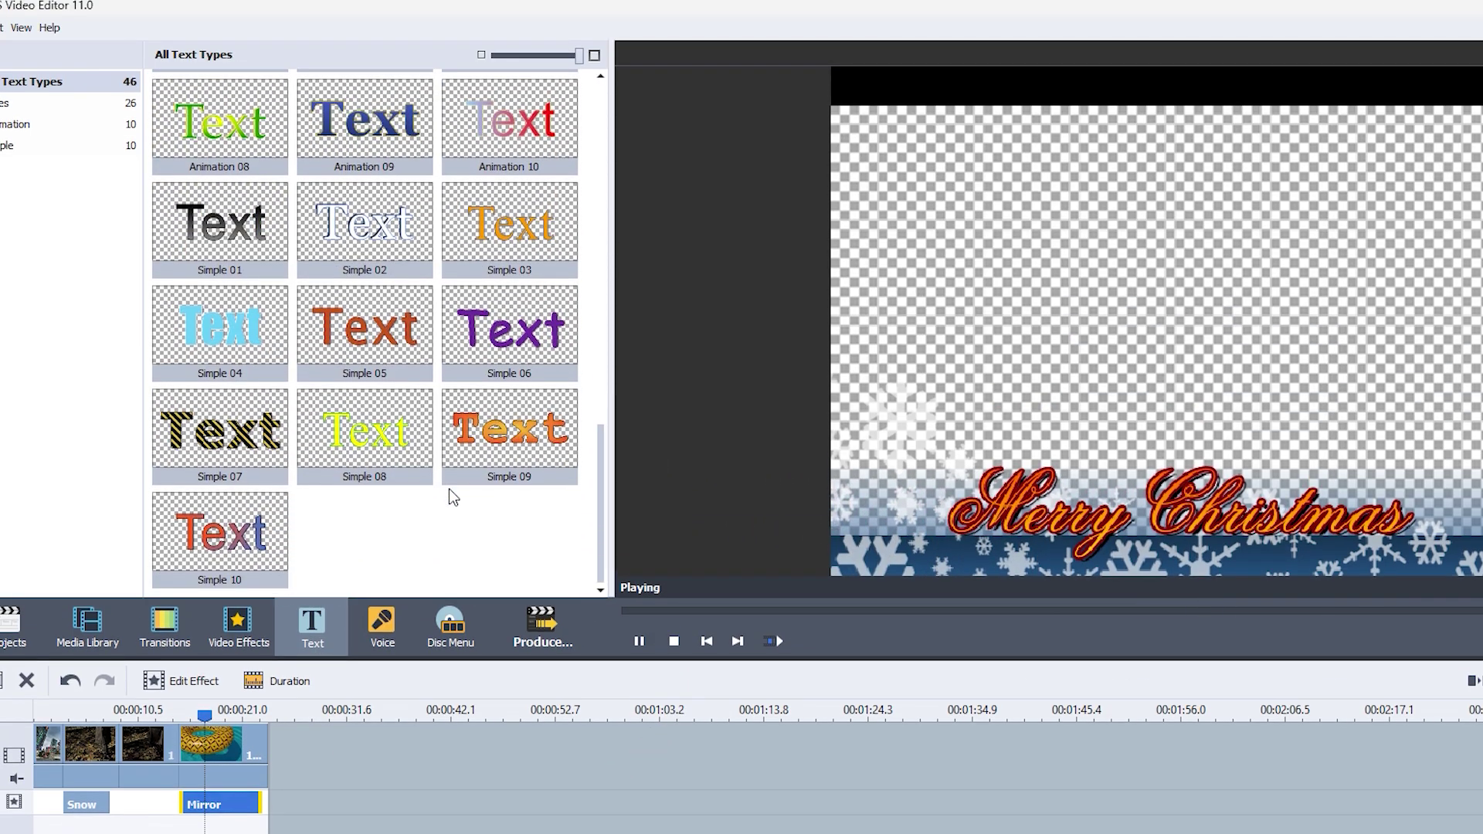
pyautogui.scroll(10, 448, 488)
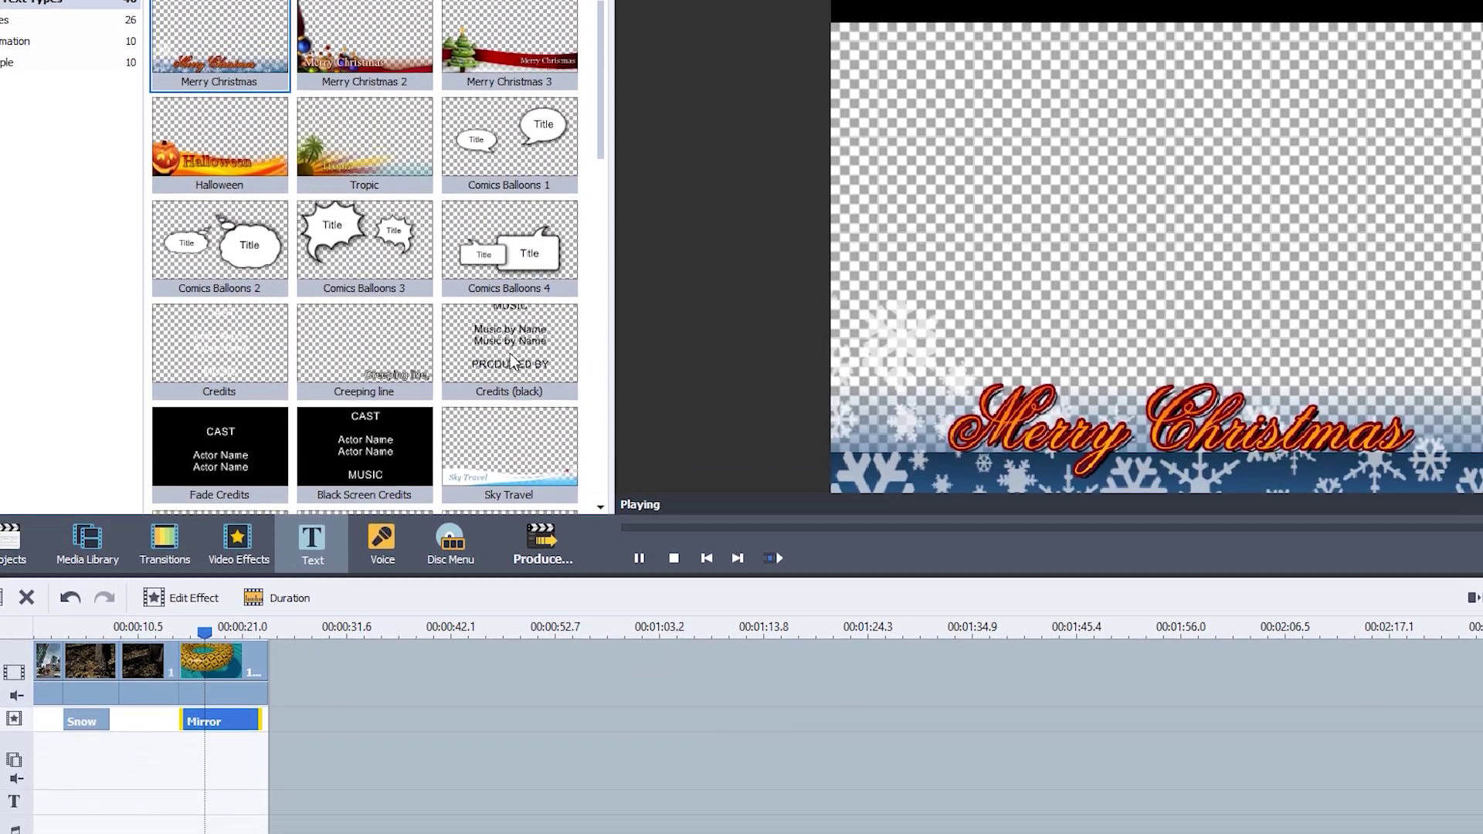
pyautogui.moveTo(514, 363); pyautogui.dragTo(187, 767)
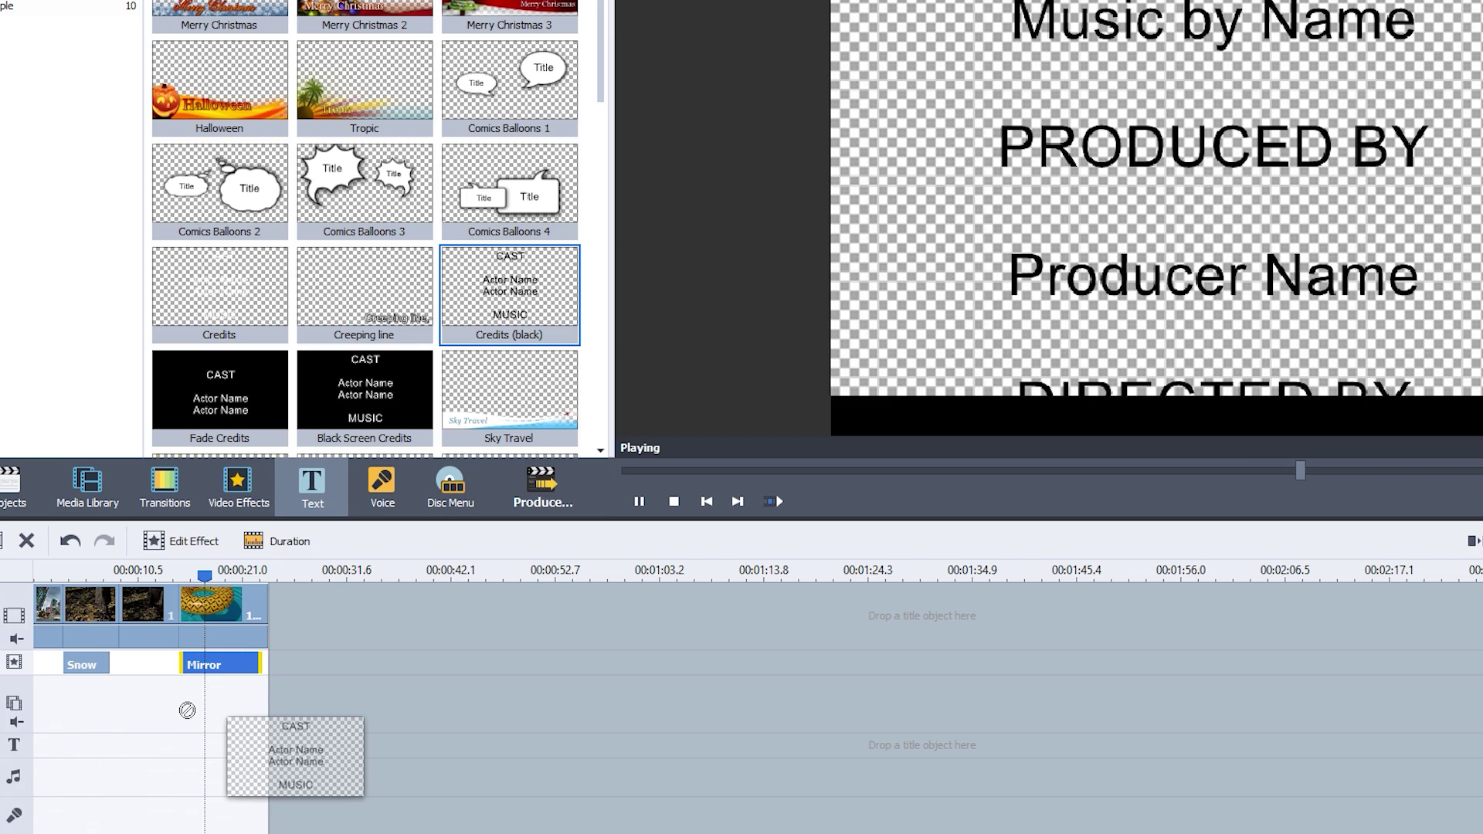
pyautogui.moveTo(187, 710); pyautogui.dragTo(255, 745)
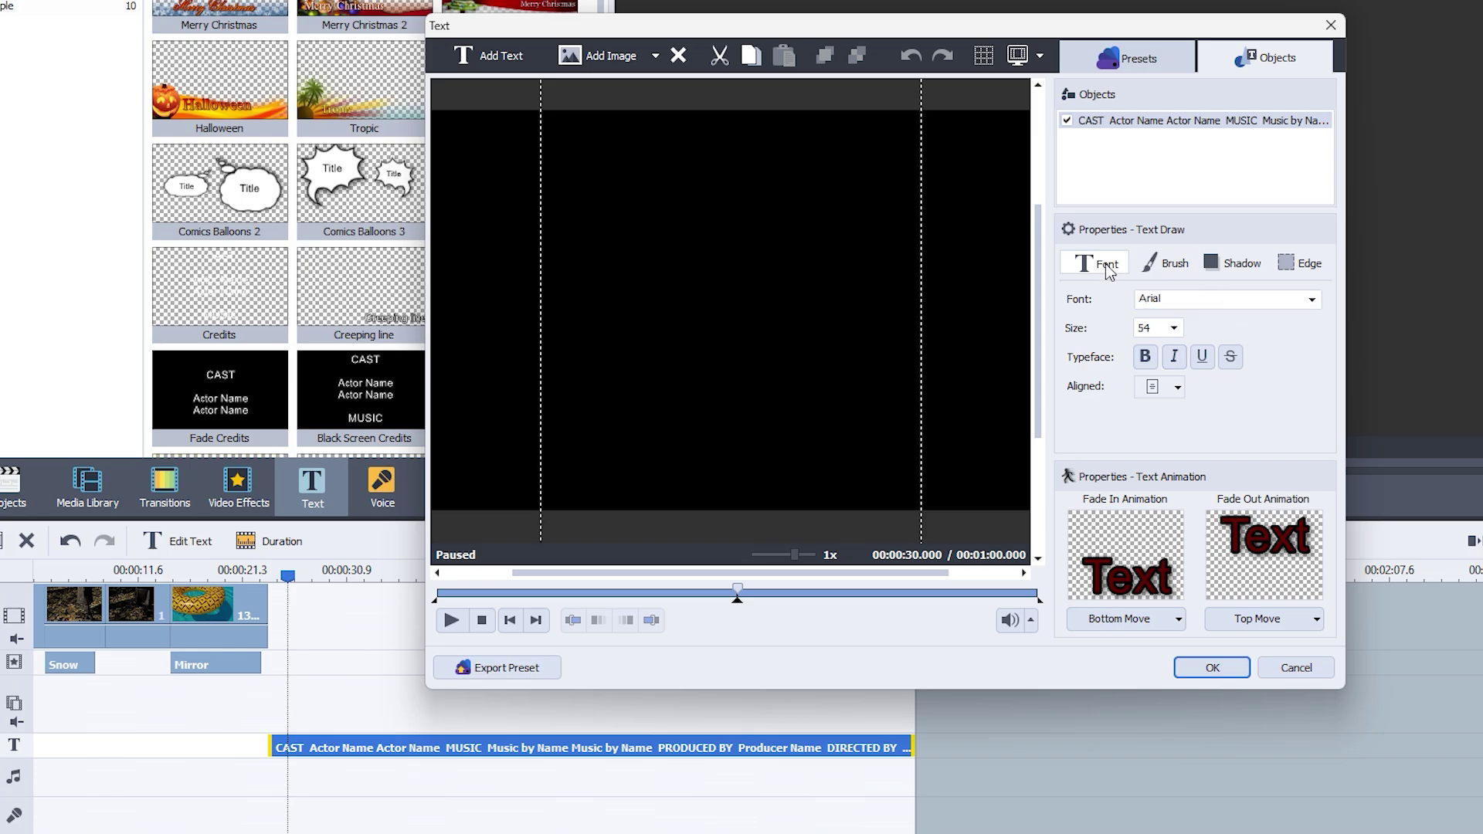
# Step: Keep Arial as the credits font and try dark red, then green, shadow colours
pyautogui.click(1151, 312)
pyautogui.click(1090, 343)
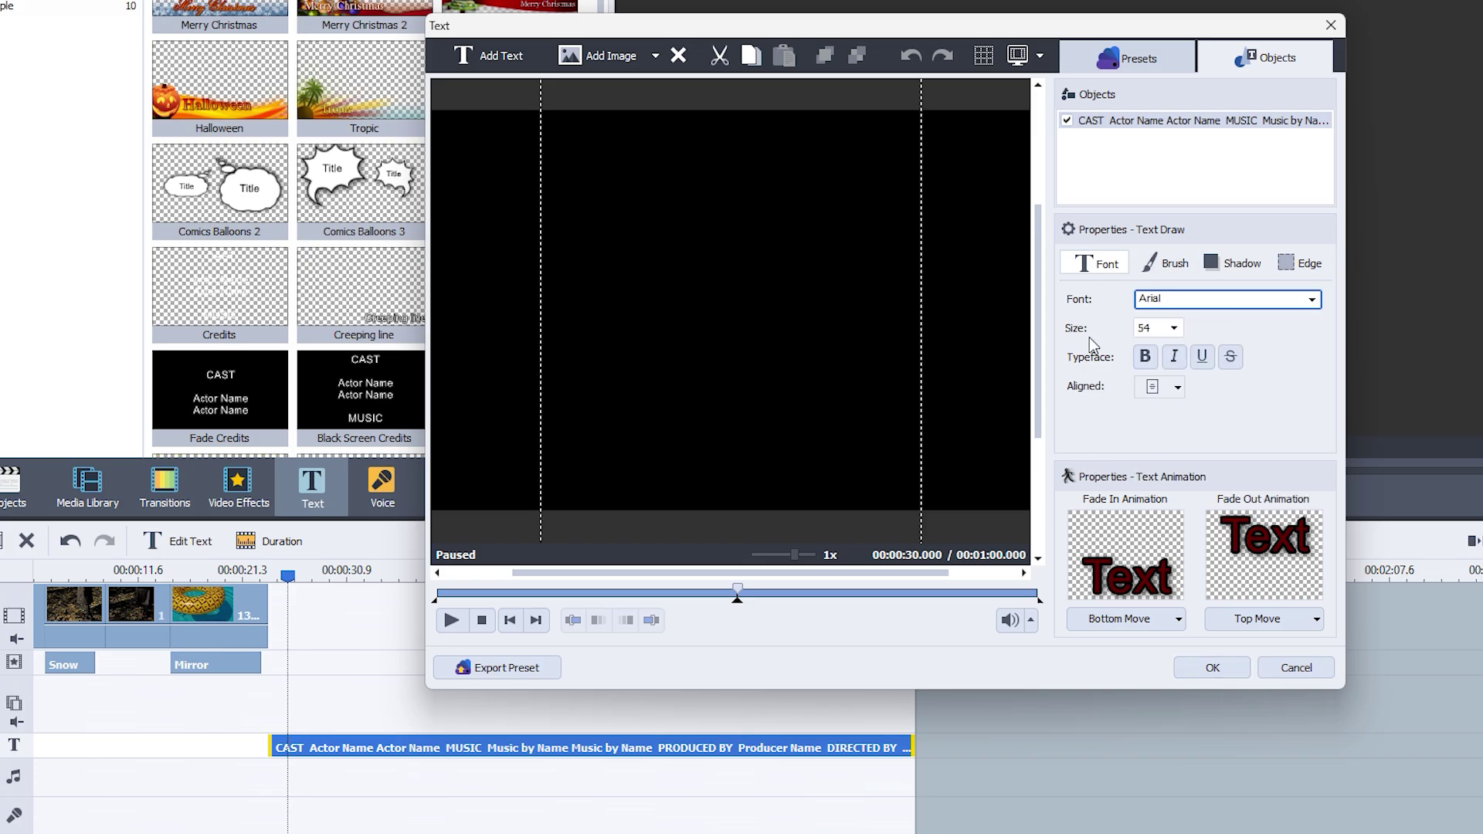
pyautogui.click(1232, 263)
pyautogui.click(1151, 300)
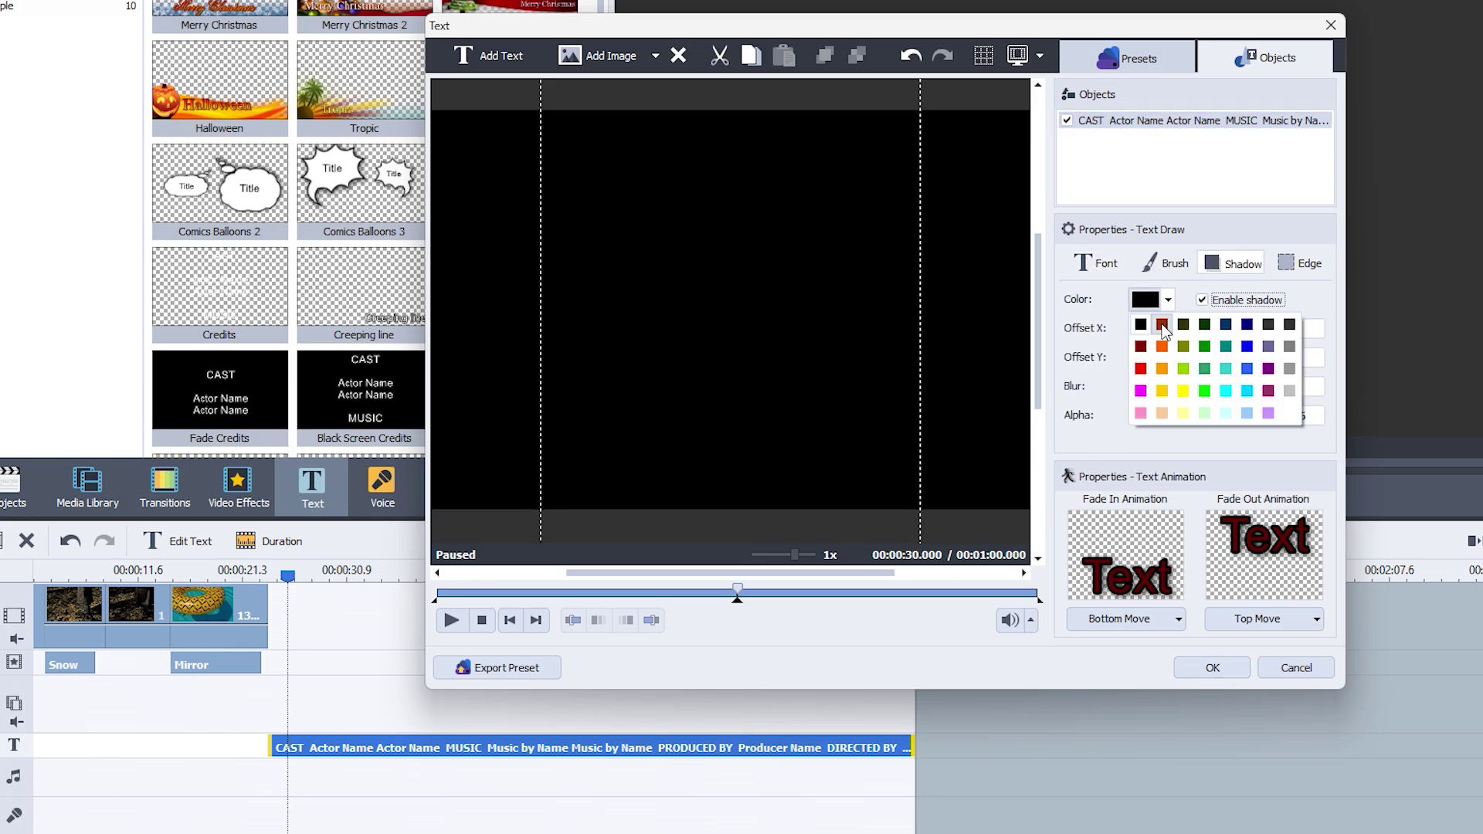
pyautogui.click(1142, 349)
pyautogui.click(1146, 300)
pyautogui.click(737, 195)
pyautogui.click(707, 392)
pyautogui.click(1097, 264)
pyautogui.click(1229, 312)
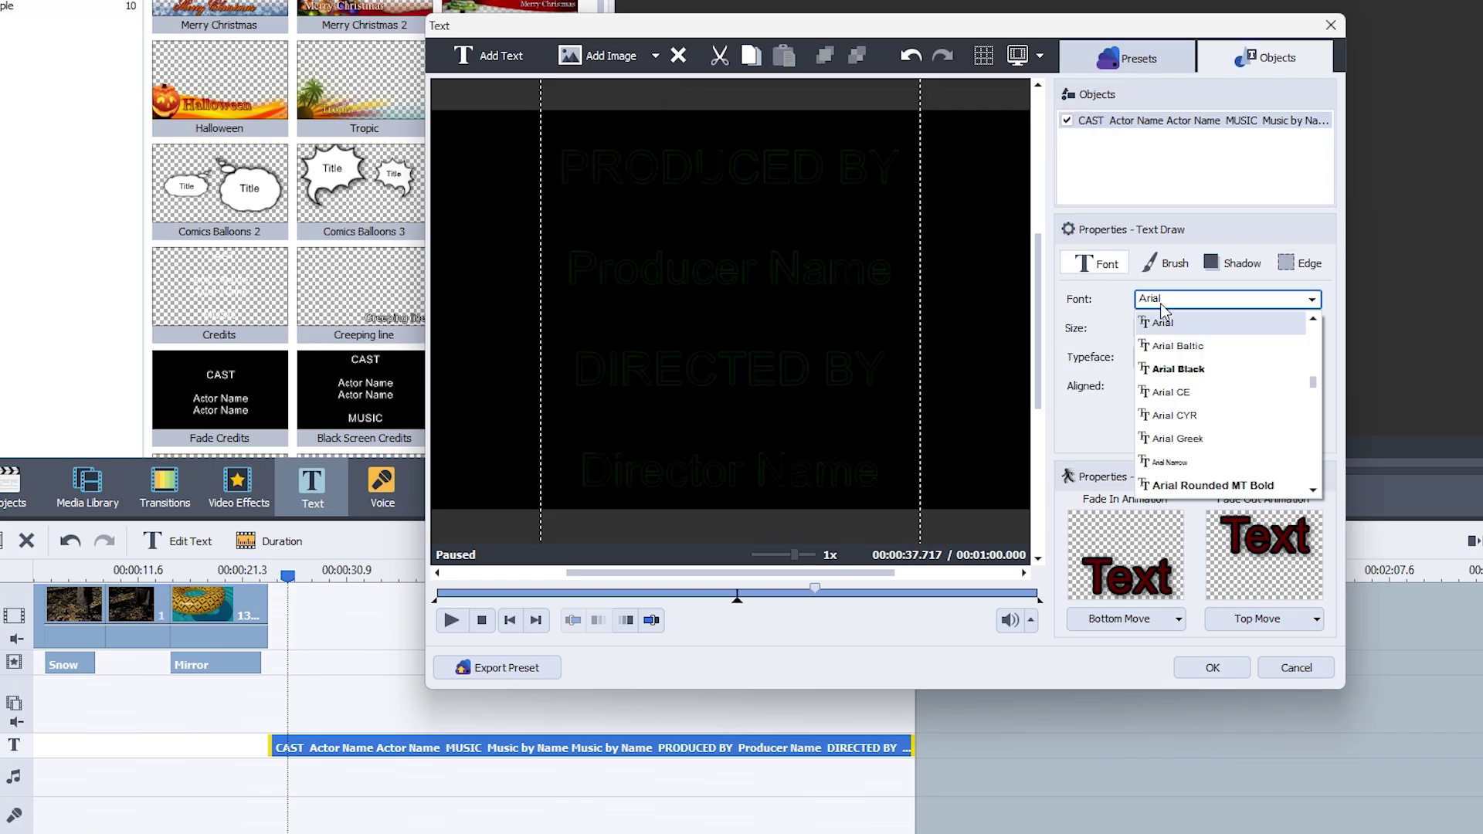
# Step: Make the credits lettering pink with a new shadow colour, apply, and preview the result
pyautogui.click(1168, 263)
pyautogui.click(1151, 330)
pyautogui.click(706, 391)
pyautogui.click(1233, 263)
pyautogui.click(1146, 300)
pyautogui.click(687, 196)
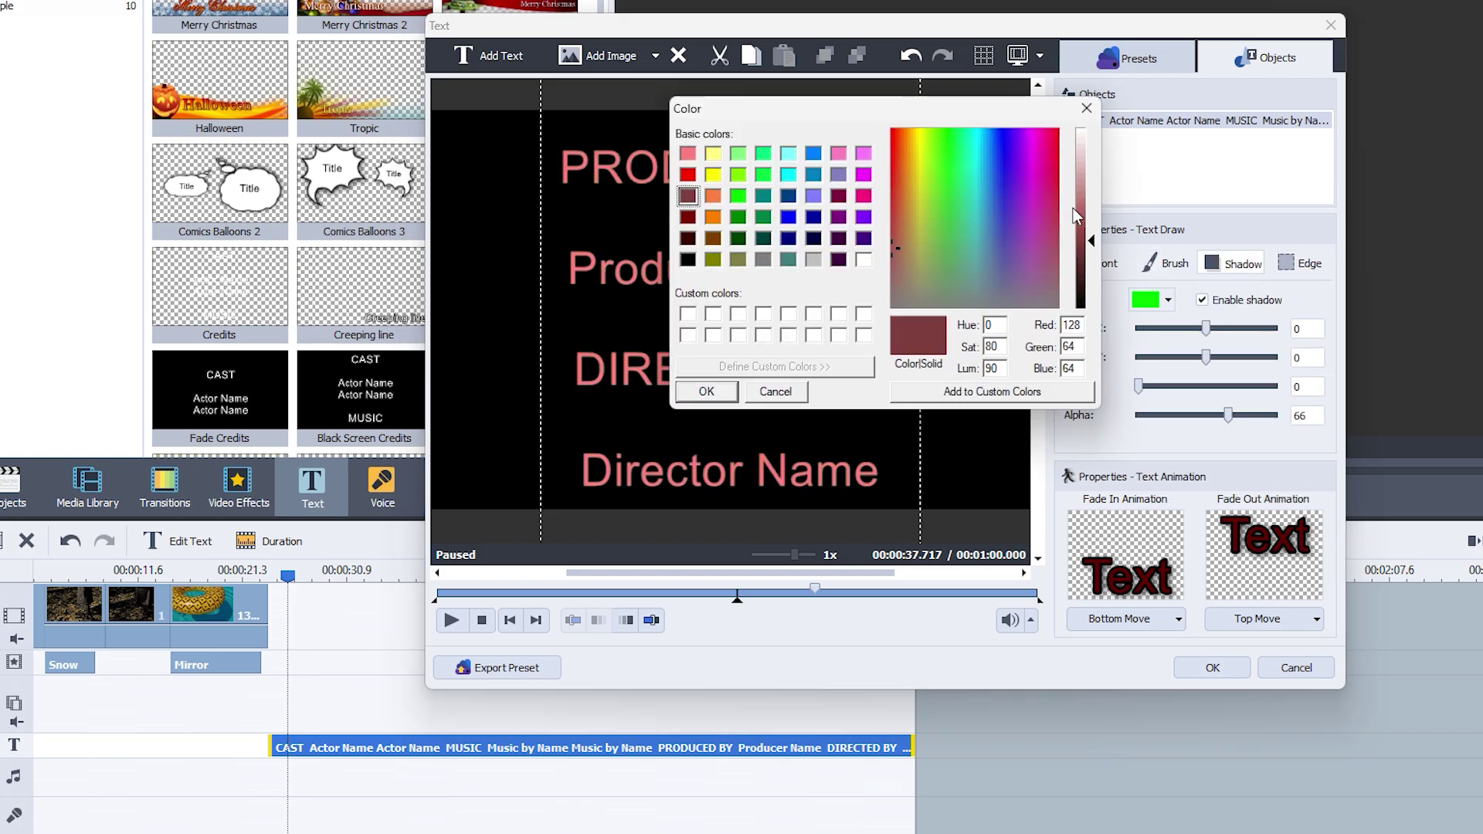
pyautogui.click(707, 392)
pyautogui.click(1300, 264)
pyautogui.click(1213, 669)
pyautogui.click(424, 581)
pyautogui.moveTo(424, 583); pyautogui.dragTo(284, 587)
# Step: Shift the credits title to start earlier and select the first city clip
pyautogui.moveTo(340, 748); pyautogui.dragTo(291, 748)
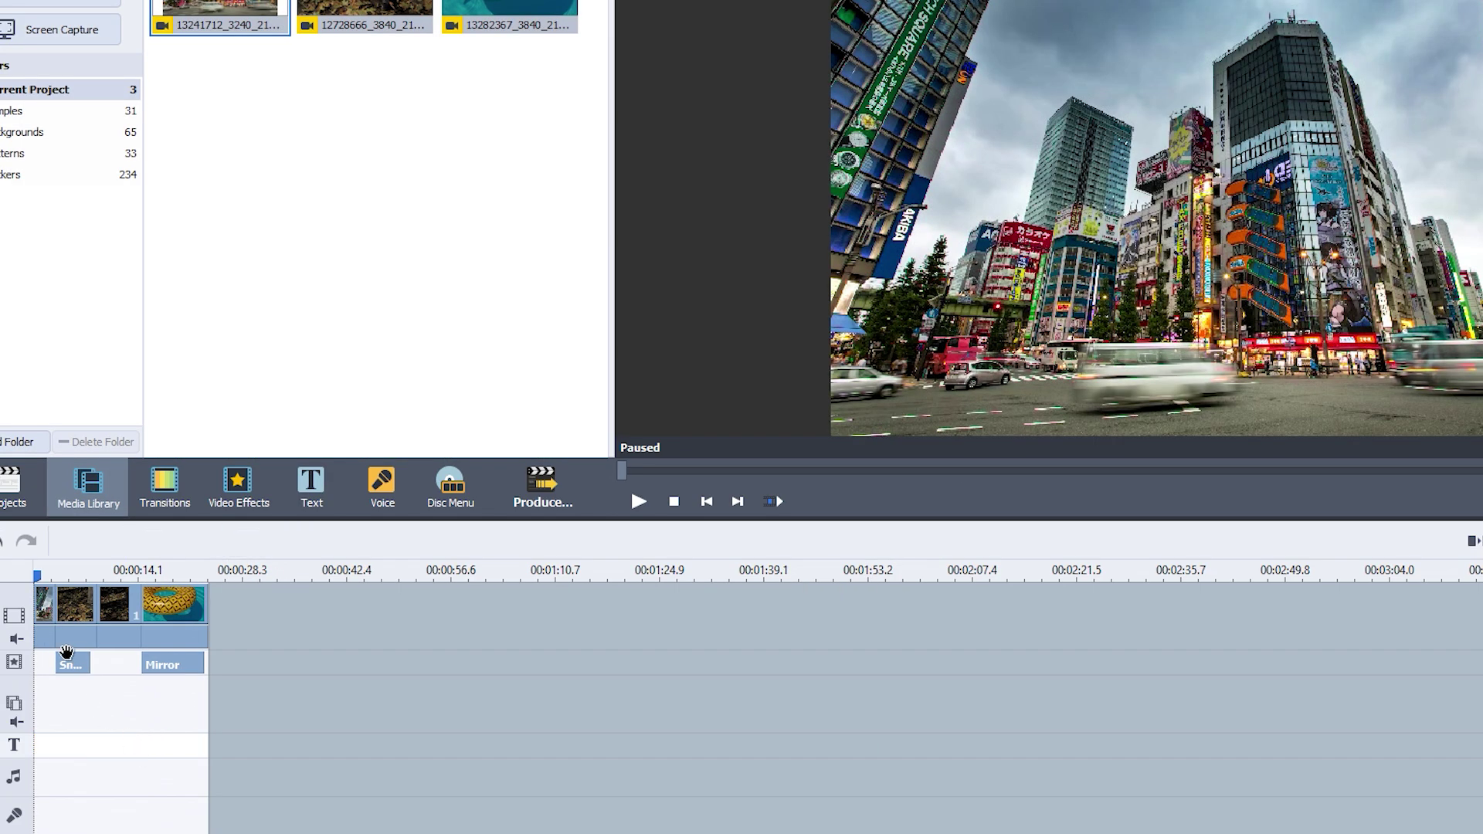
pyautogui.click(47, 610)
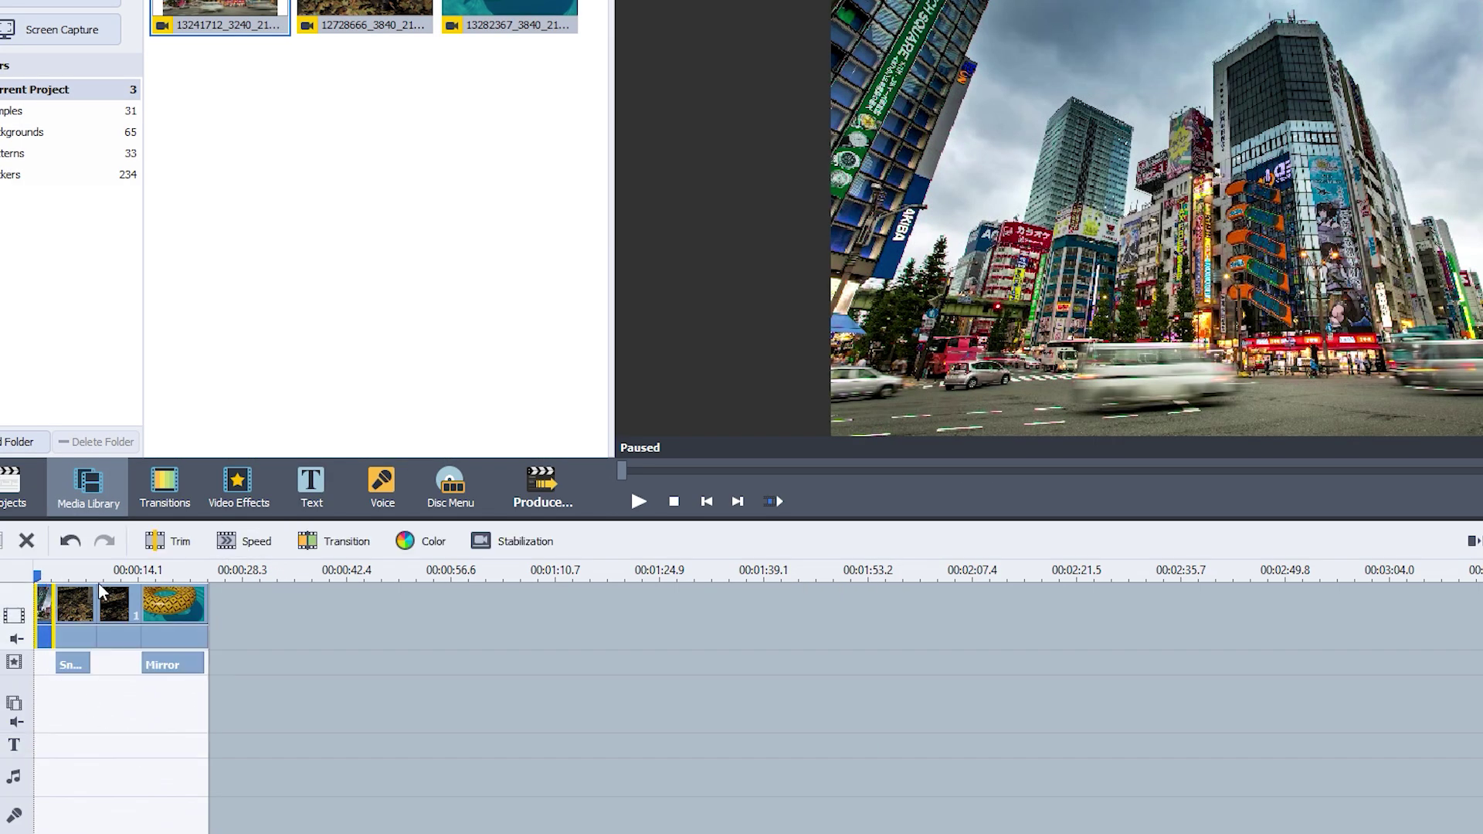
pyautogui.moveTo(37, 573); pyautogui.dragTo(42, 576)
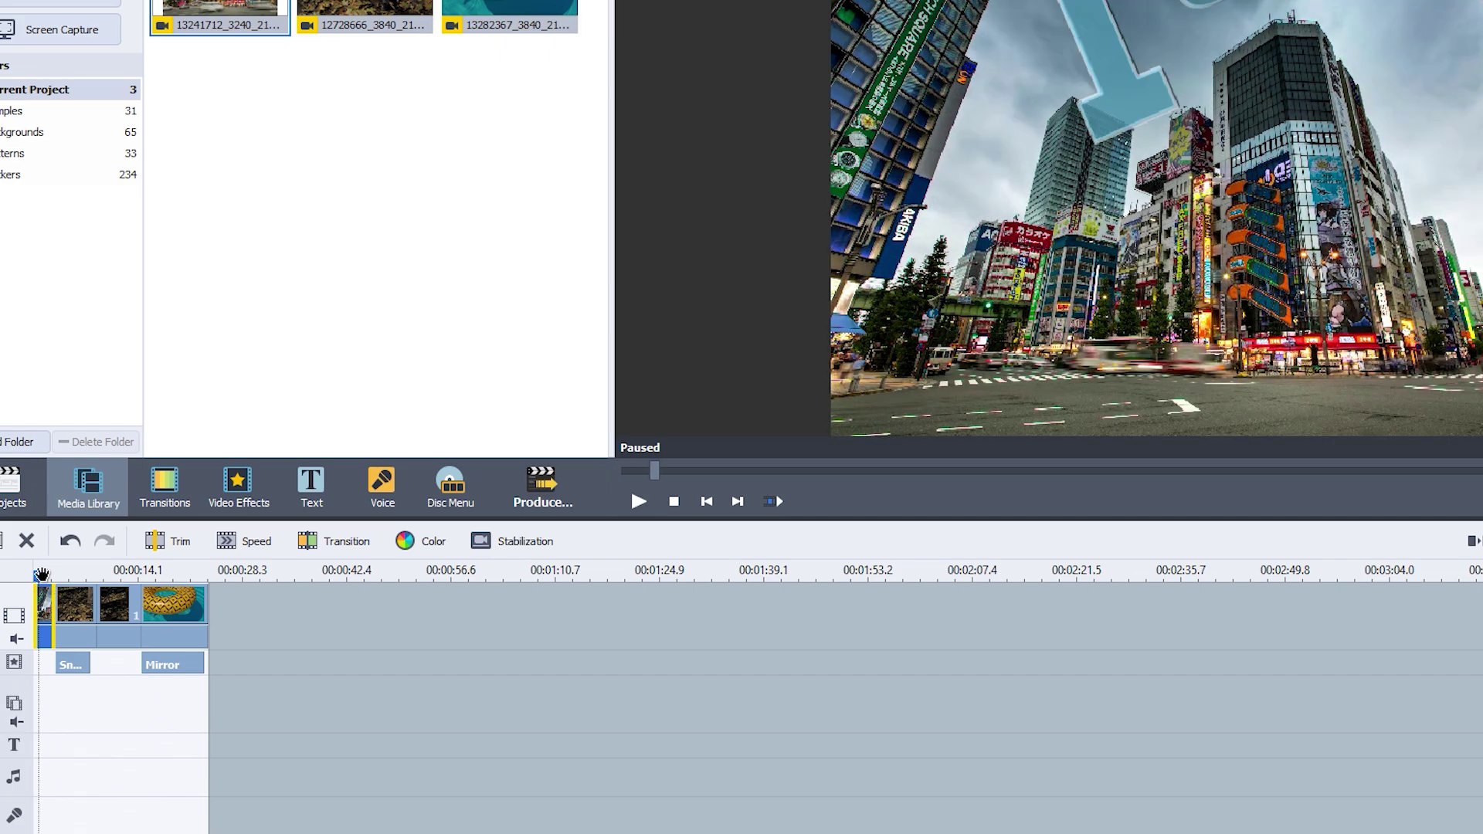
# Step: Colour-correct the city clip to temperature -48, leaving brightness at 0
pyautogui.click(411, 544)
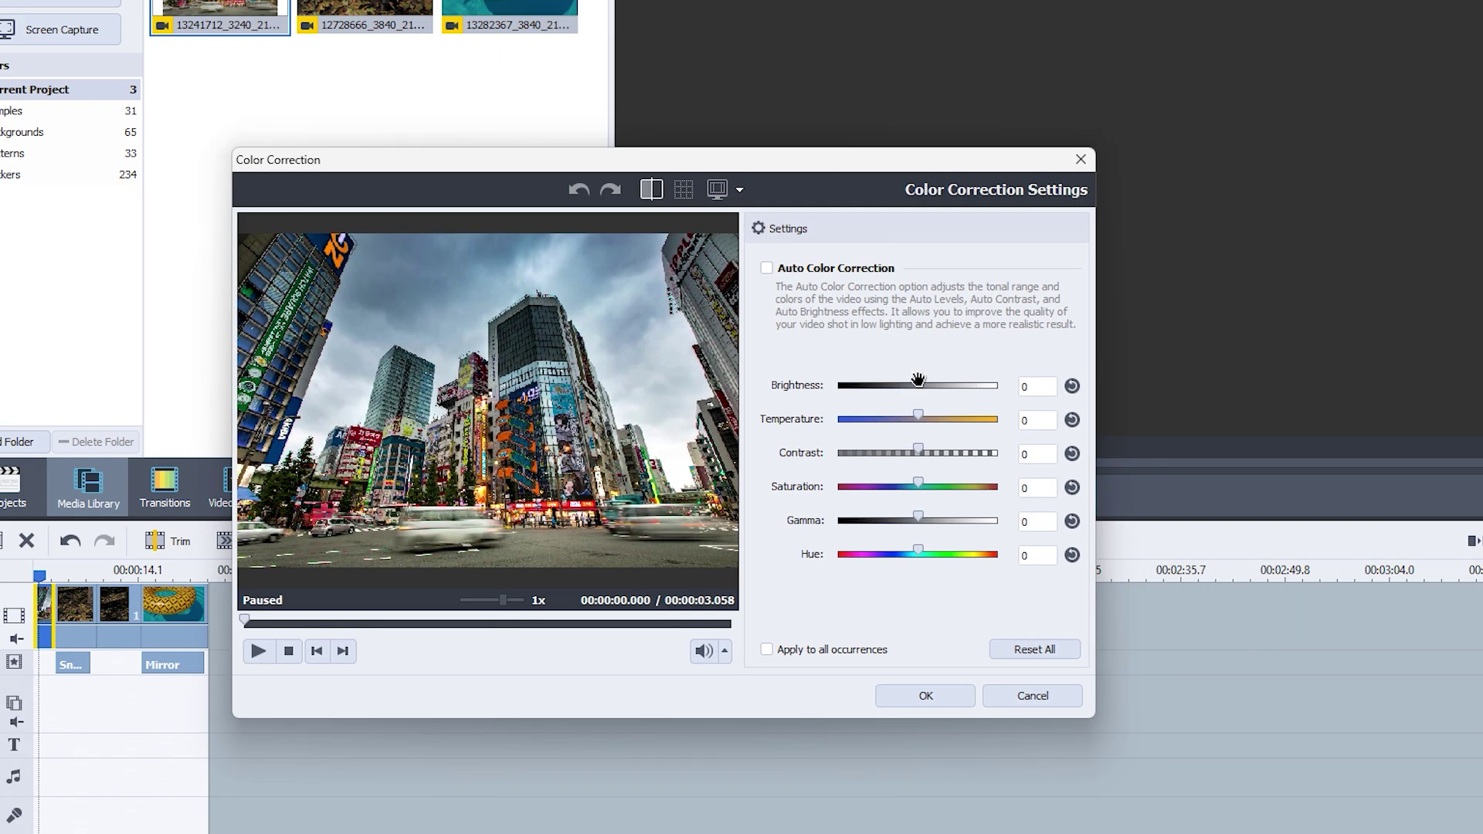
pyautogui.moveTo(918, 380); pyautogui.dragTo(863, 379)
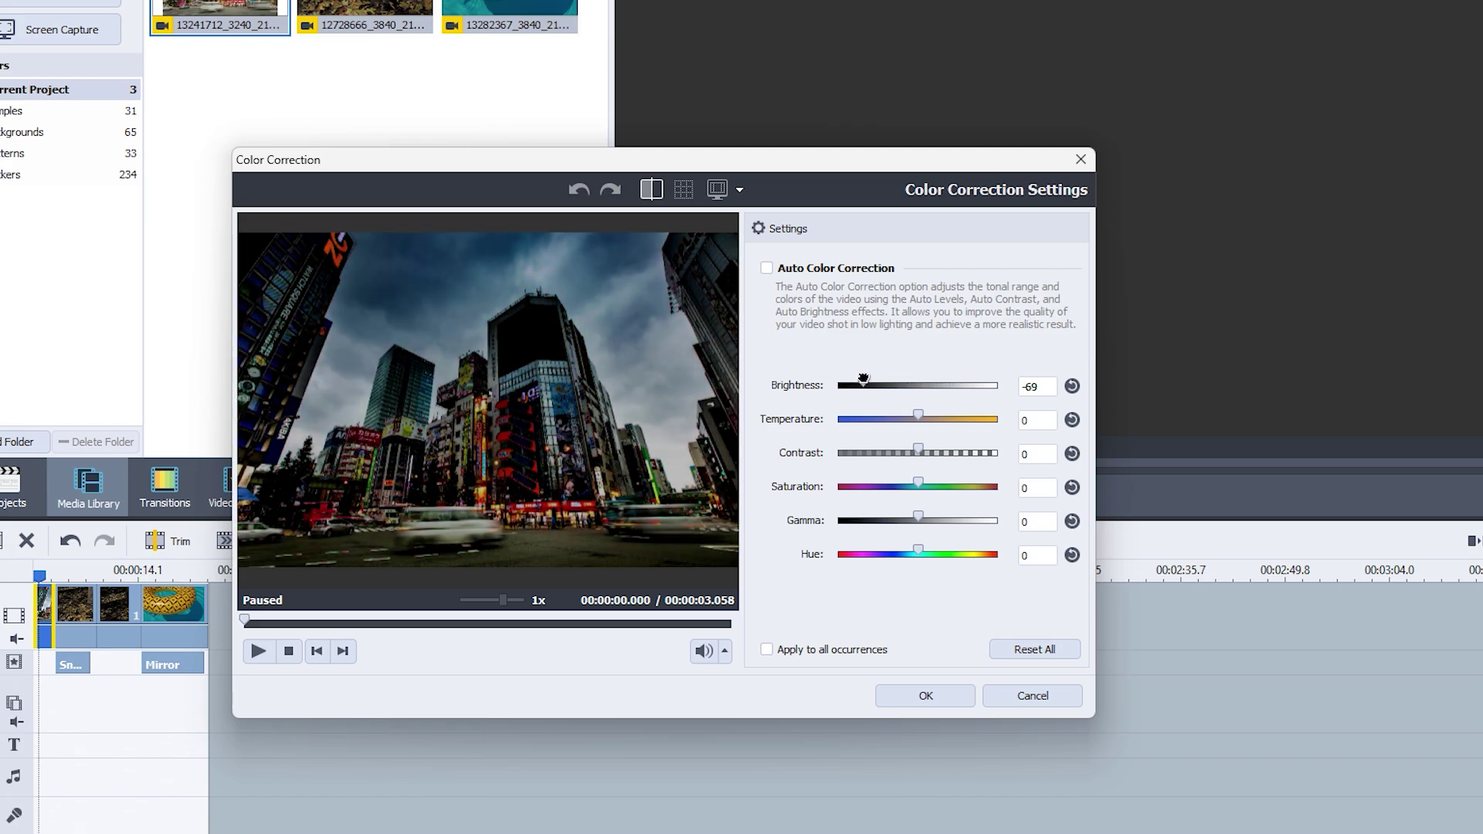
pyautogui.click(1074, 388)
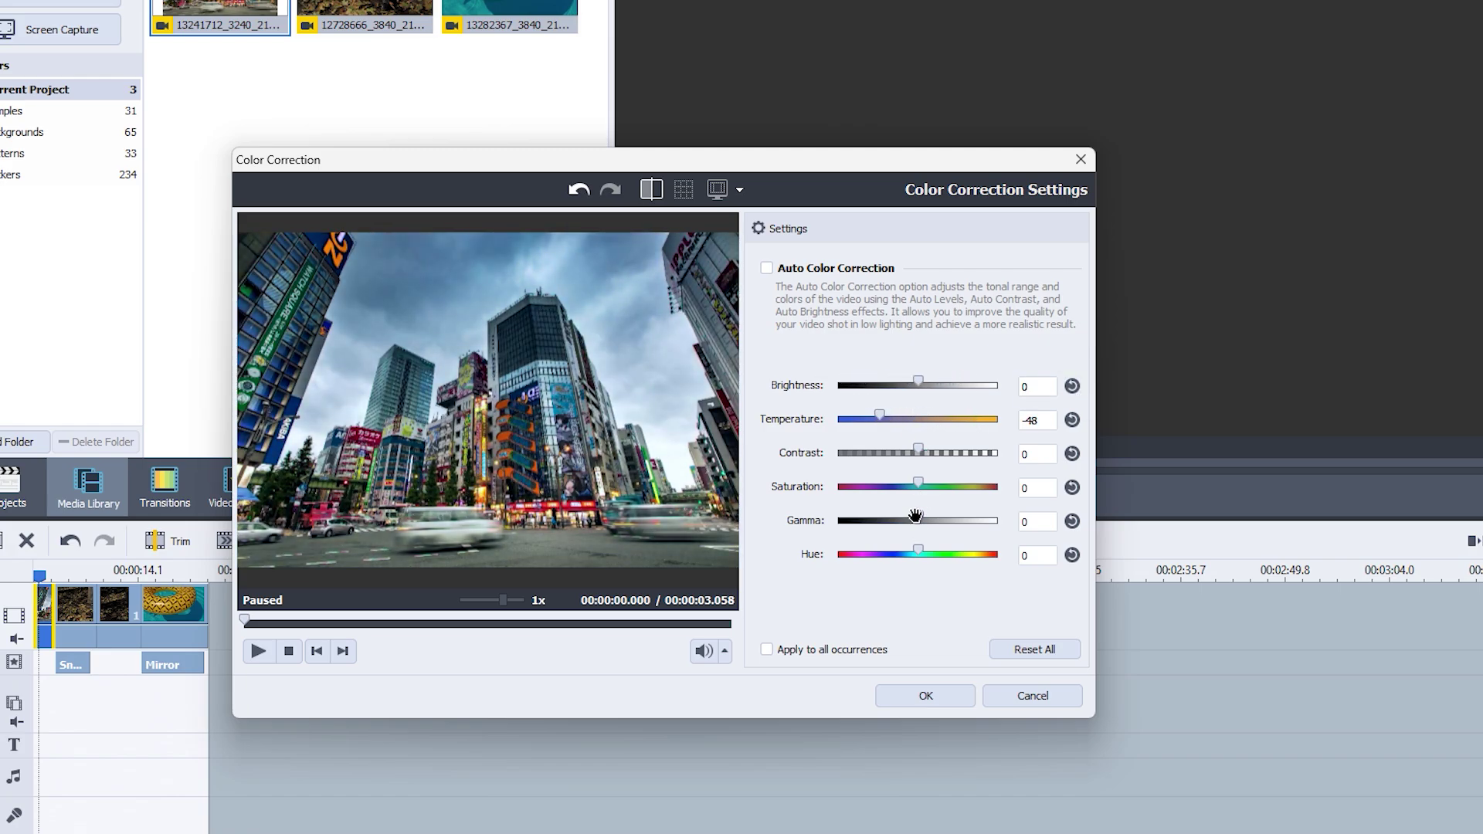
pyautogui.click(947, 694)
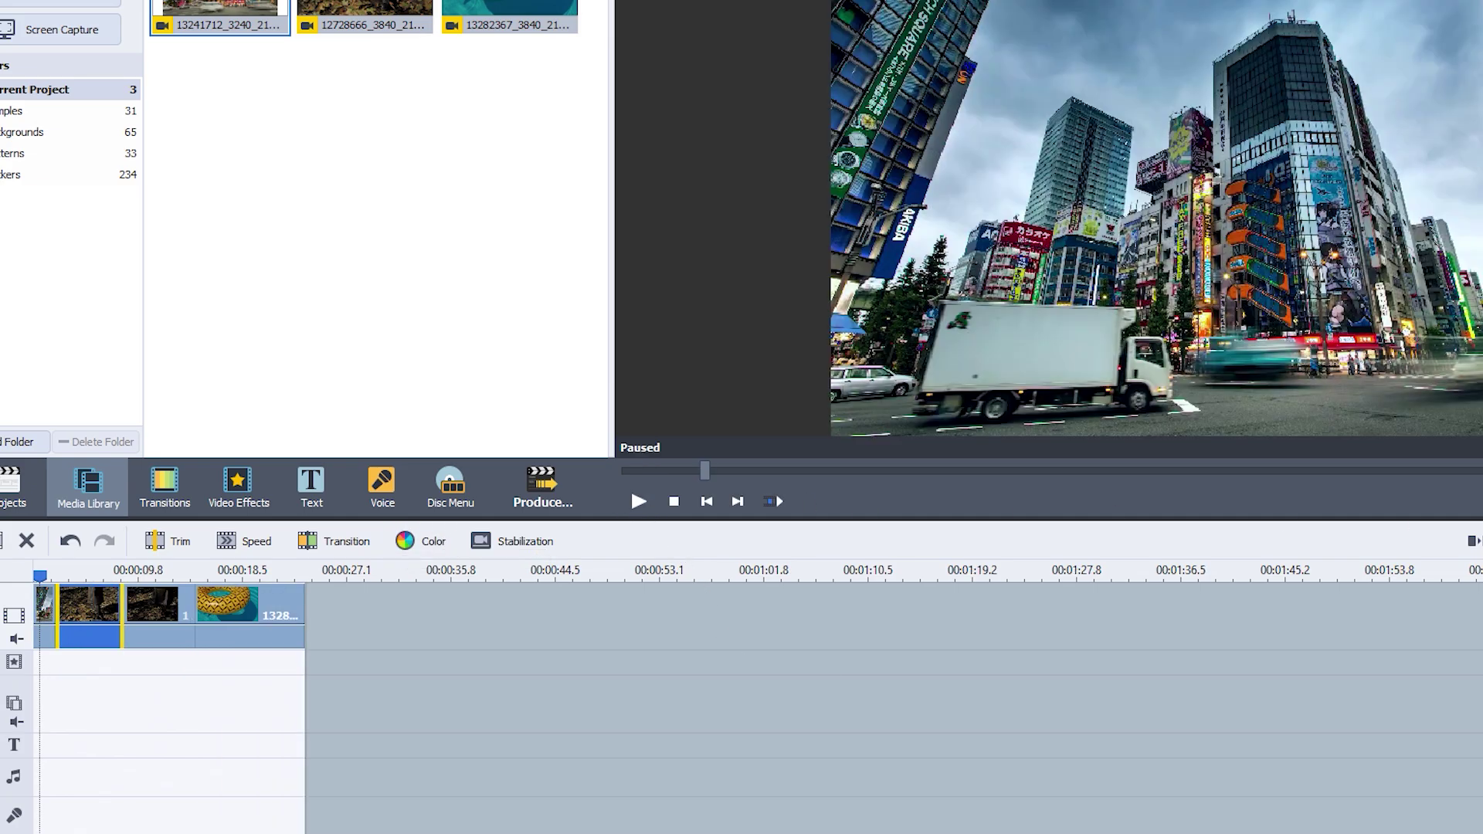
# Step: Produce a web video with the MP4 YouTube HD profile (1280×720, 30 fps, 4500 kbps), showing advanced settings
pyautogui.click(550, 494)
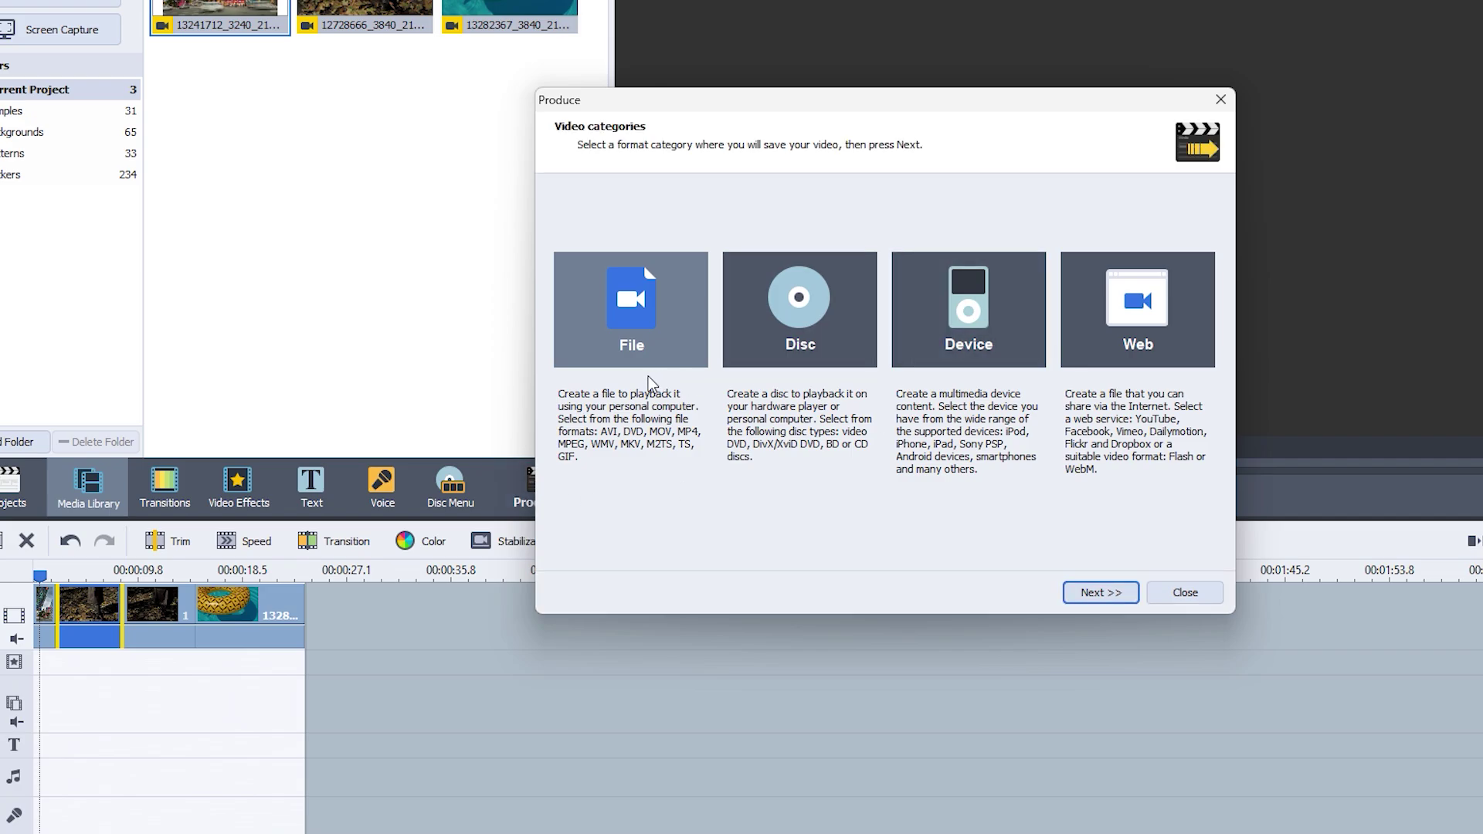
pyautogui.click(1147, 351)
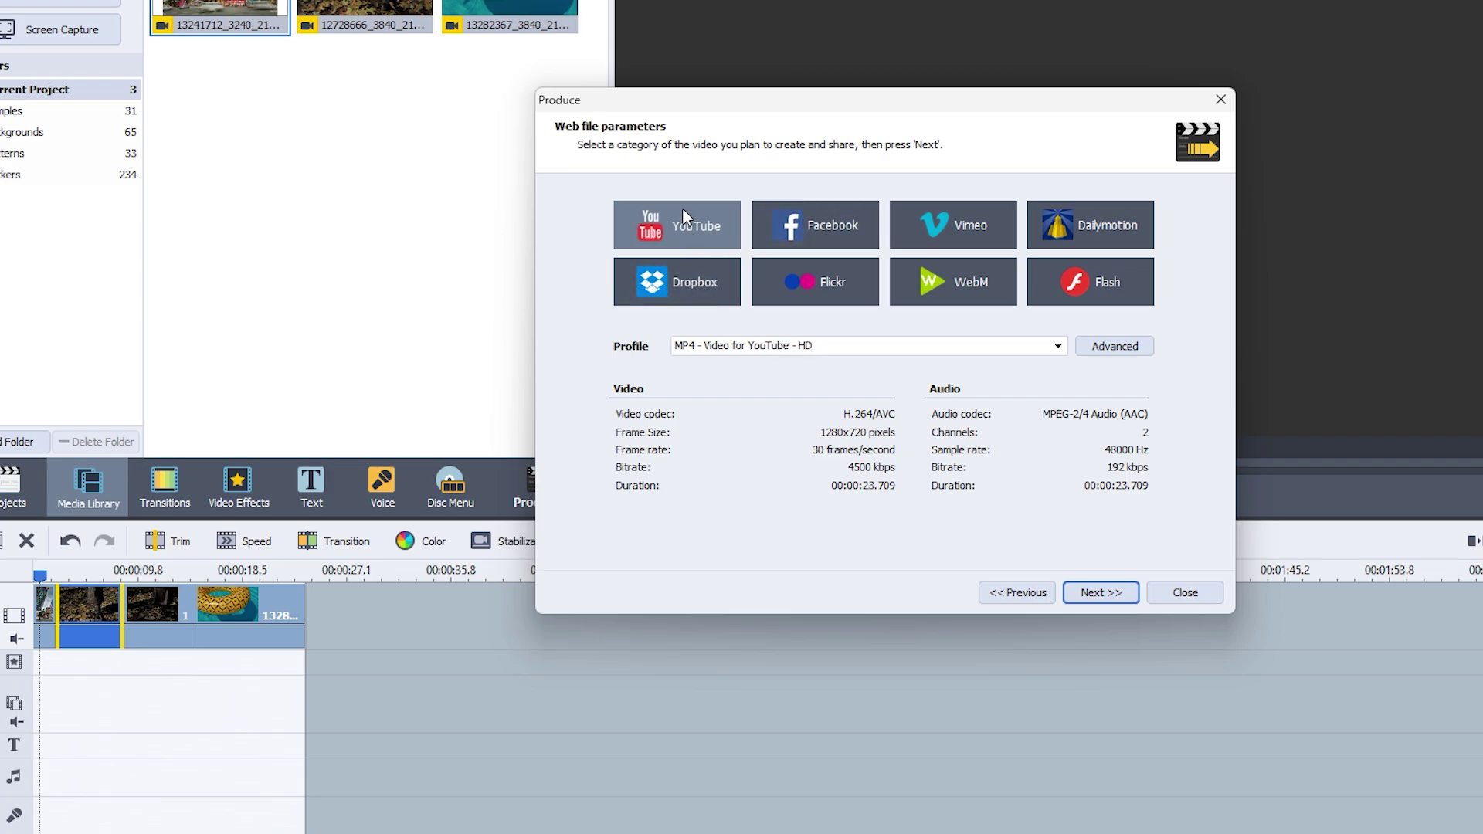
pyautogui.click(1105, 348)
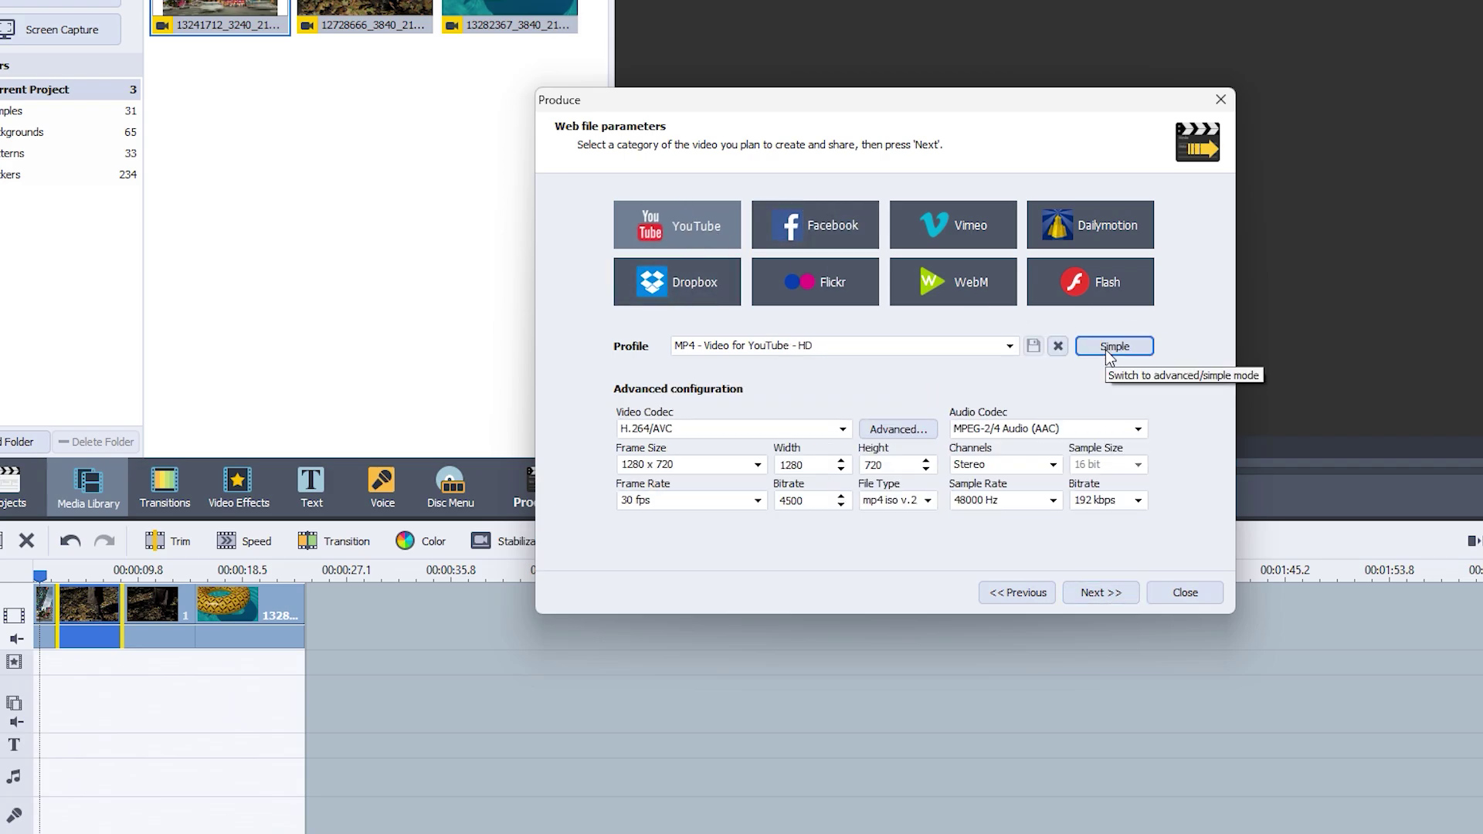